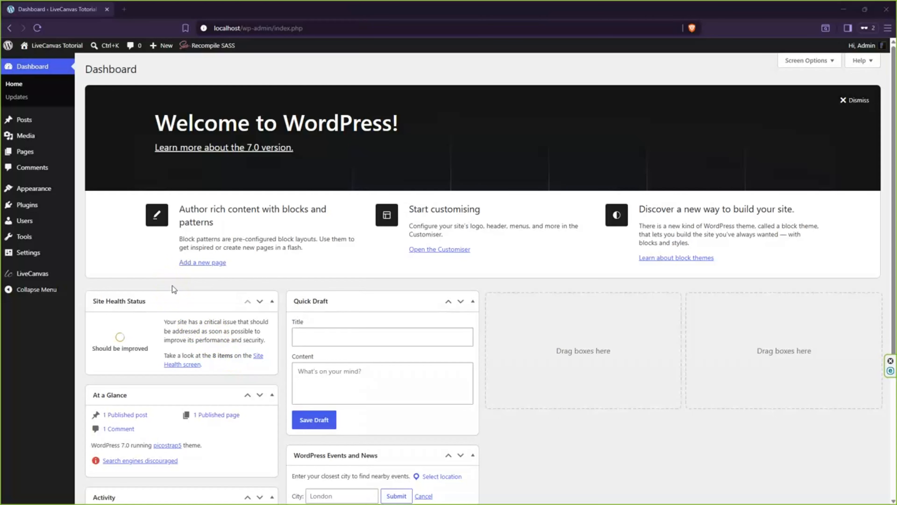
- Enlarge the dashboard display to 150% browser zoom
left_click(173, 293)
mouse_move(25, 156)
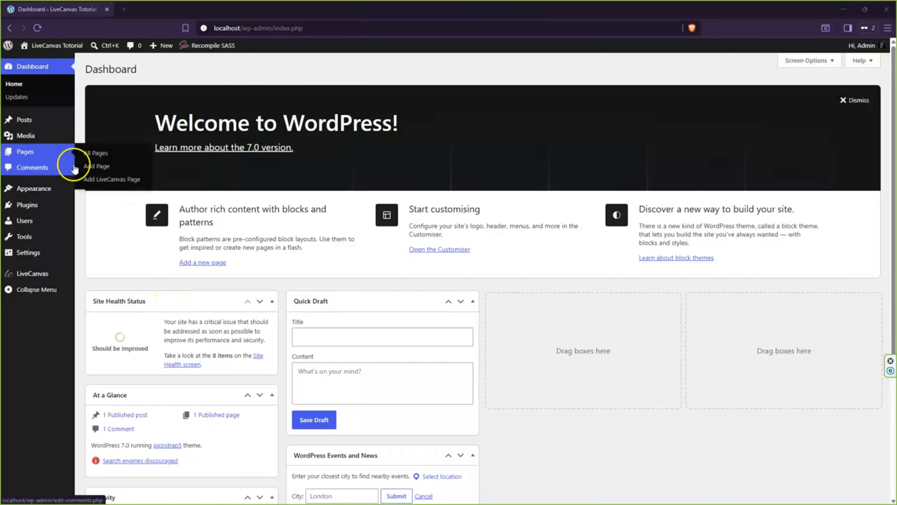
left_click(104, 180)
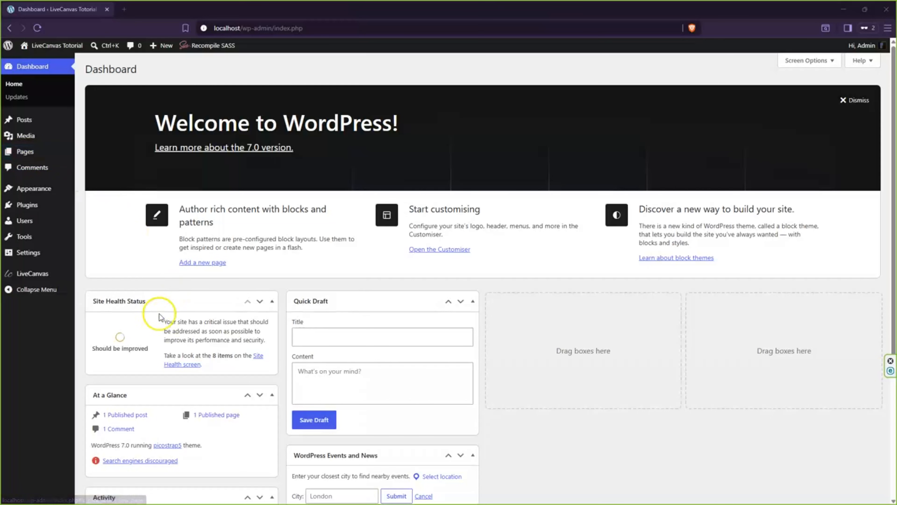
key("ctrl+plus")
key("ctrl+plus")
key("ctrl+plus")
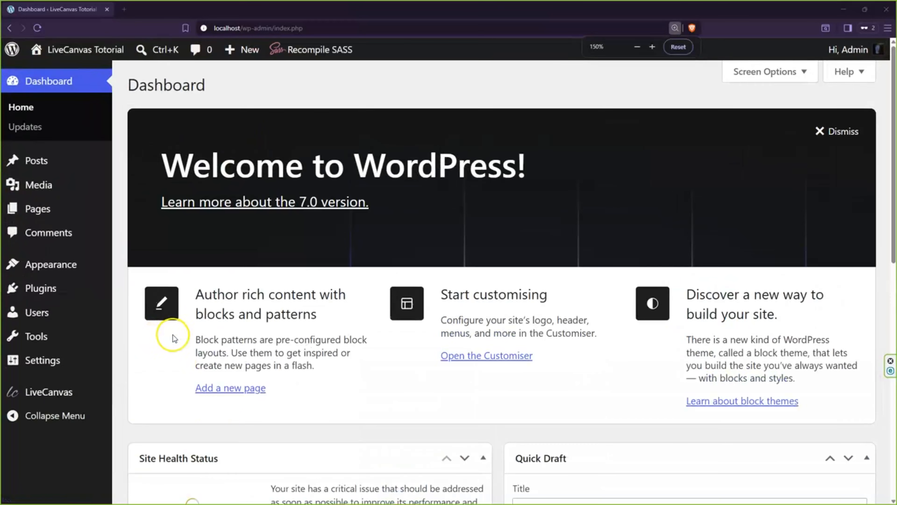
key("ctrl+minus")
key("ctrl+plus")
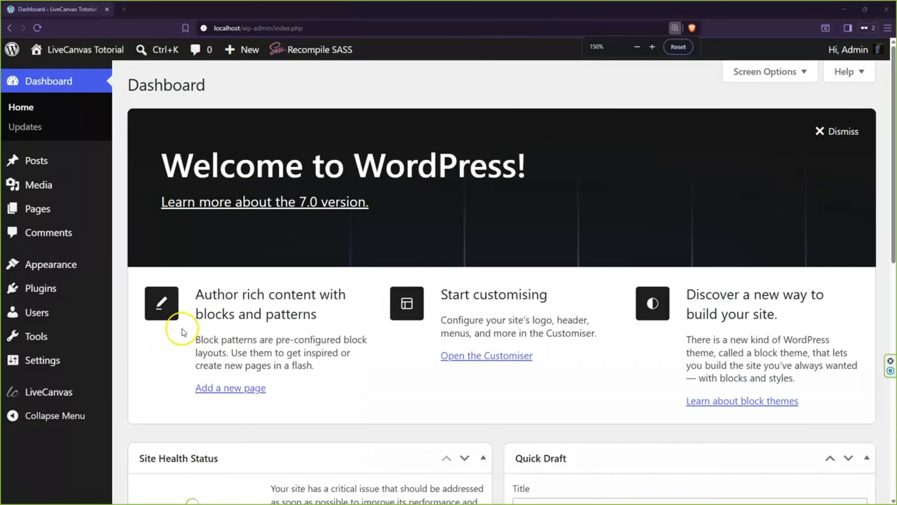
- Create a new LiveCanvas page named "cars" and choose to build it from scratch without a readymade template
mouse_move(62, 206)
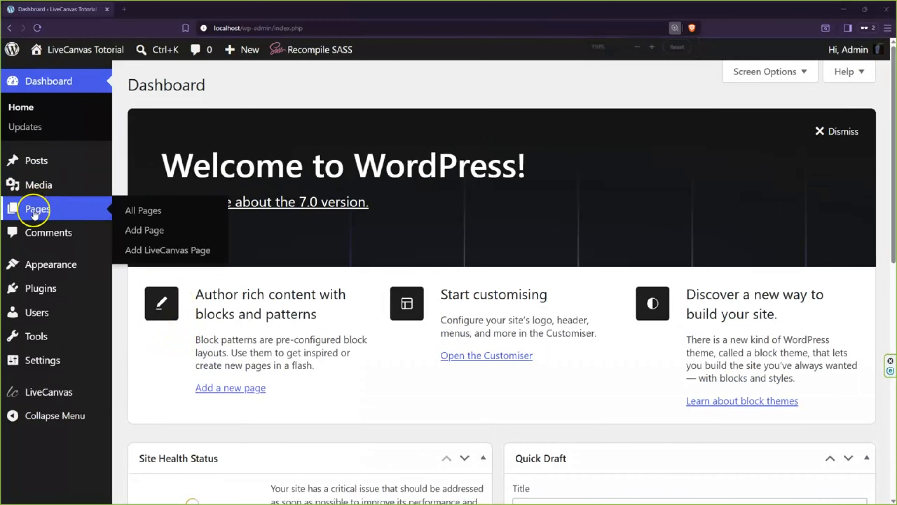
left_click(149, 253)
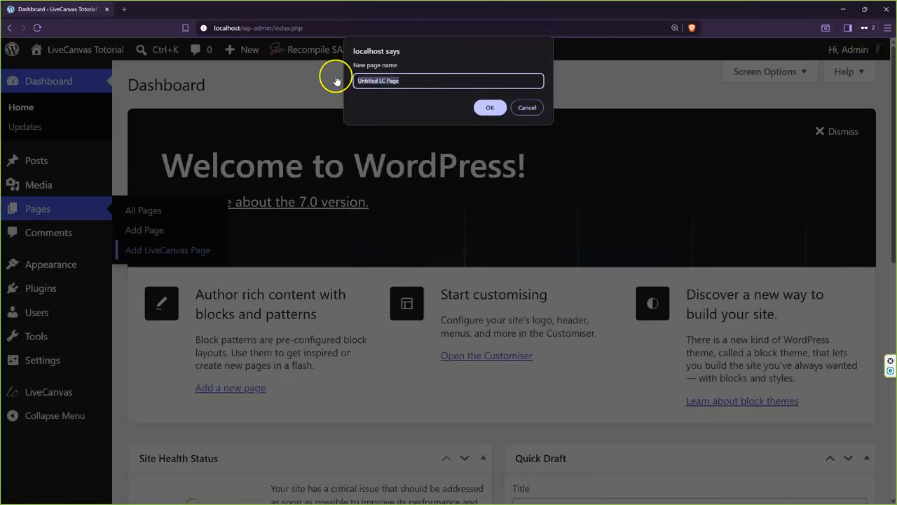
left_click_drag(415, 84, 339, 84)
type("cc")
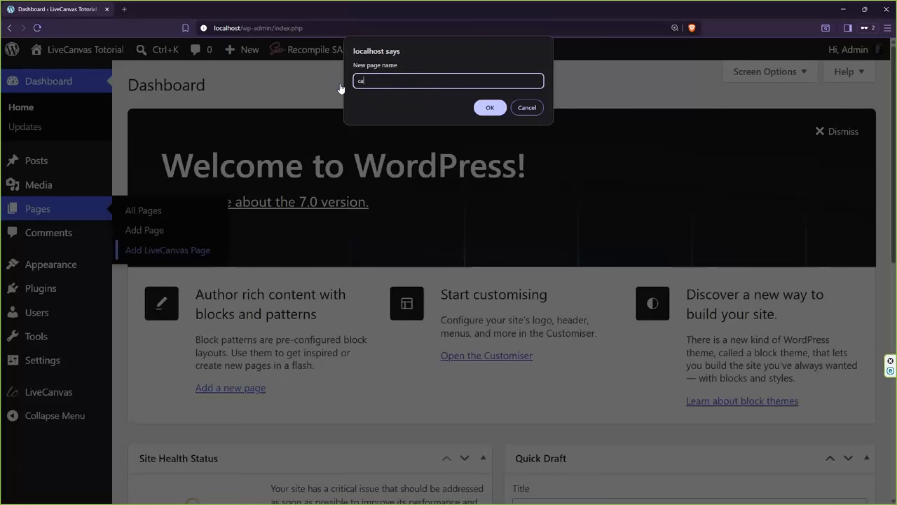
type("rs")
left_click(486, 106)
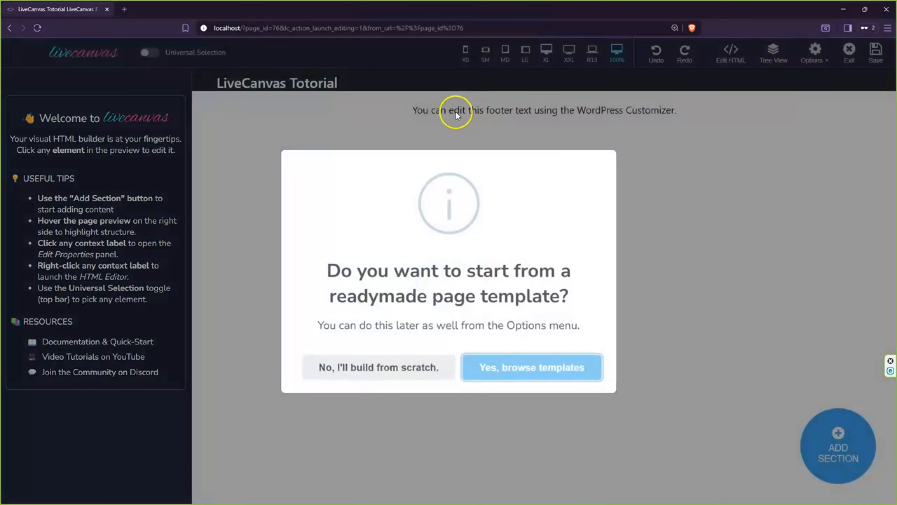
left_click(362, 369)
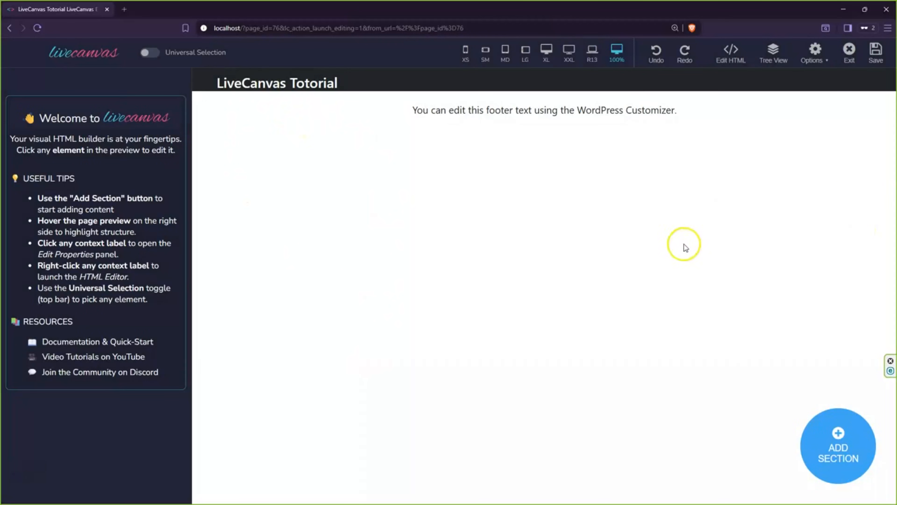
- Add a first section using the Jumbotron with Glassmorphism hero from the readymade LiveCanvas Library
left_click(832, 447)
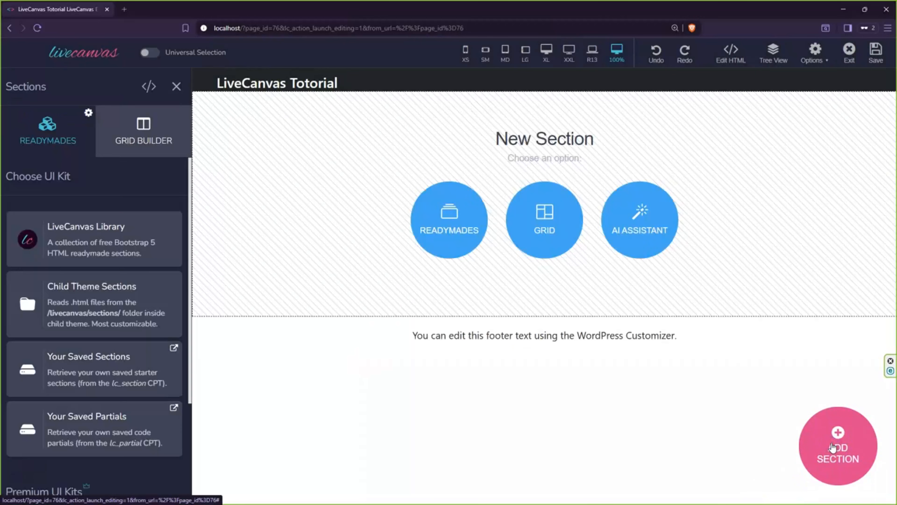
left_click(444, 226)
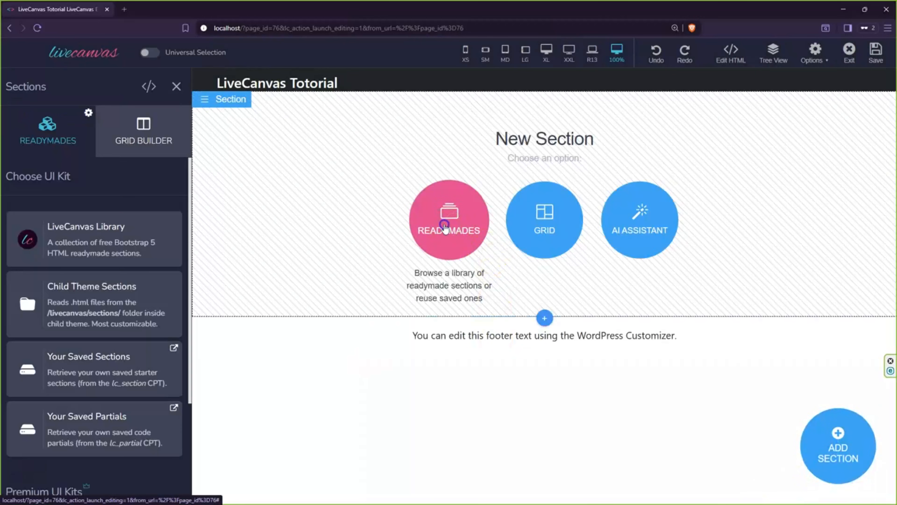
left_click(64, 243)
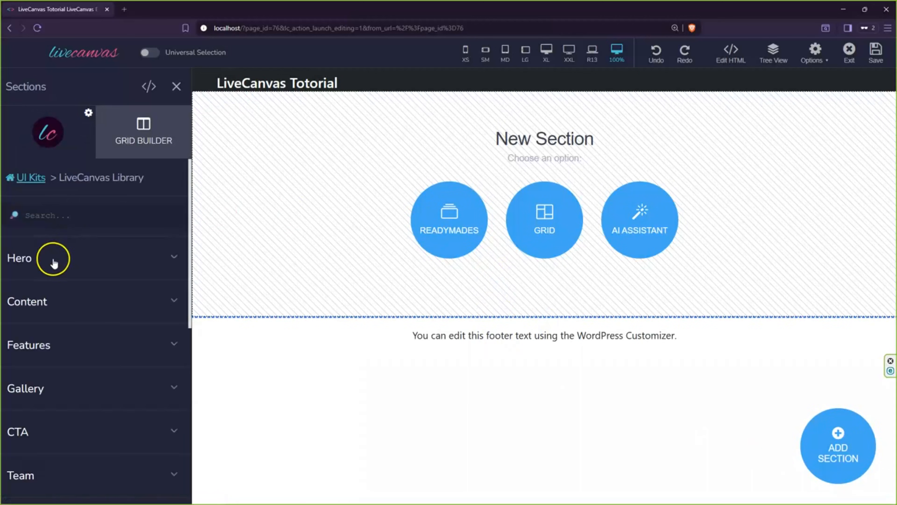
left_click(54, 261)
scroll(74, 283, "down", 2)
scroll(78, 287, "down", 12)
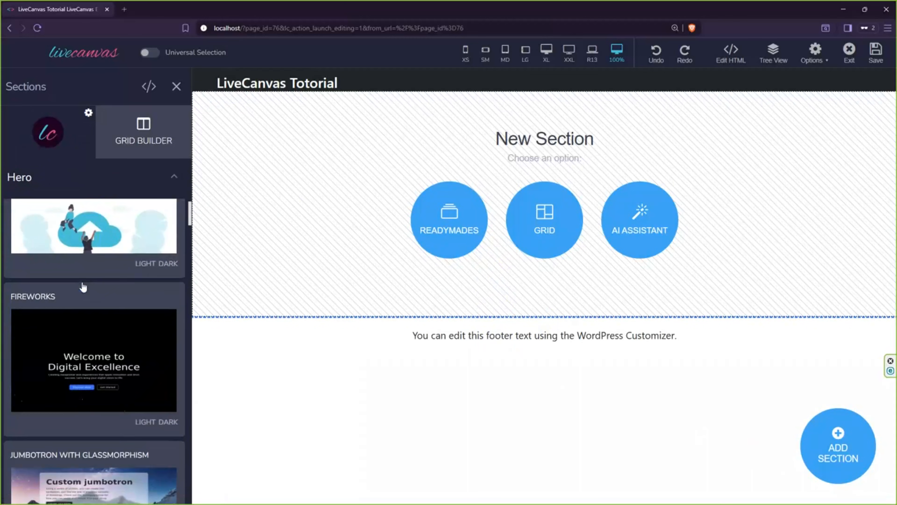
scroll(83, 287, "down", 5)
left_click(91, 313)
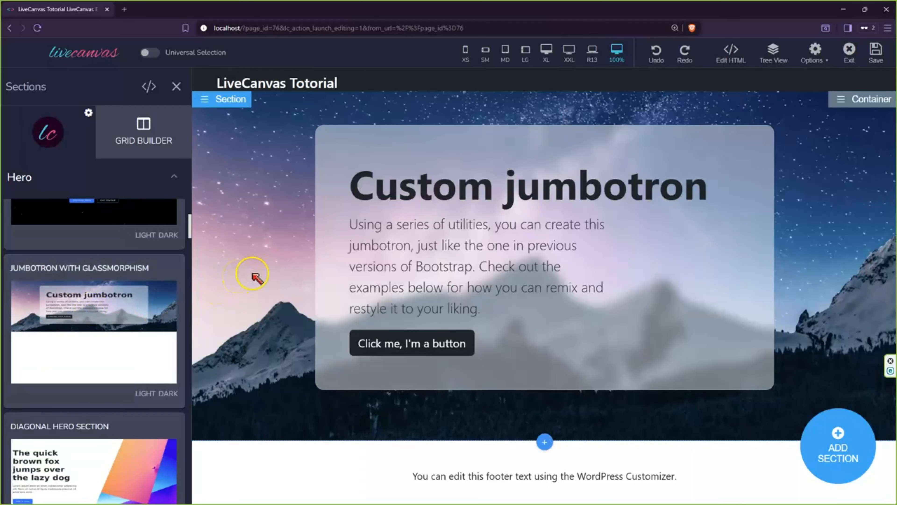
- Add a second section below the jumbotron from a grid of two equal-width columns with a section title row
left_click(840, 448)
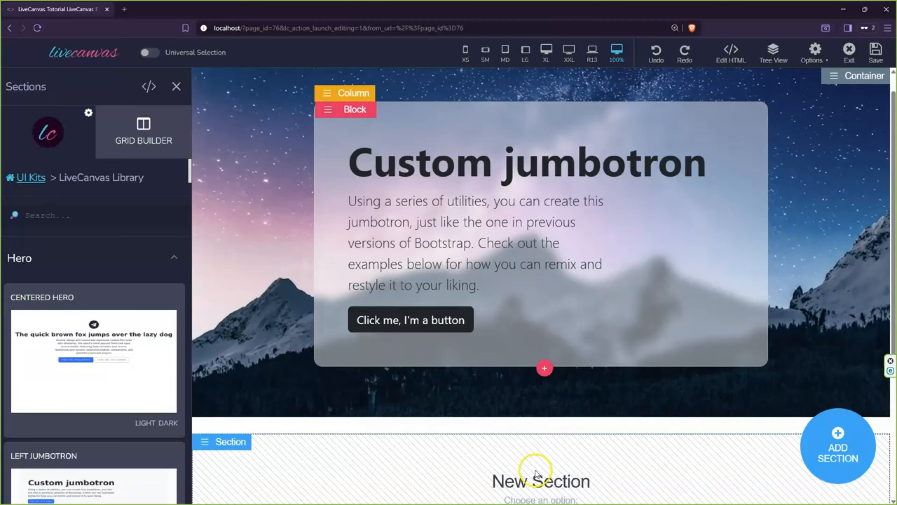
left_click(536, 470)
scroll(535, 470, "down", 3)
left_click(543, 465)
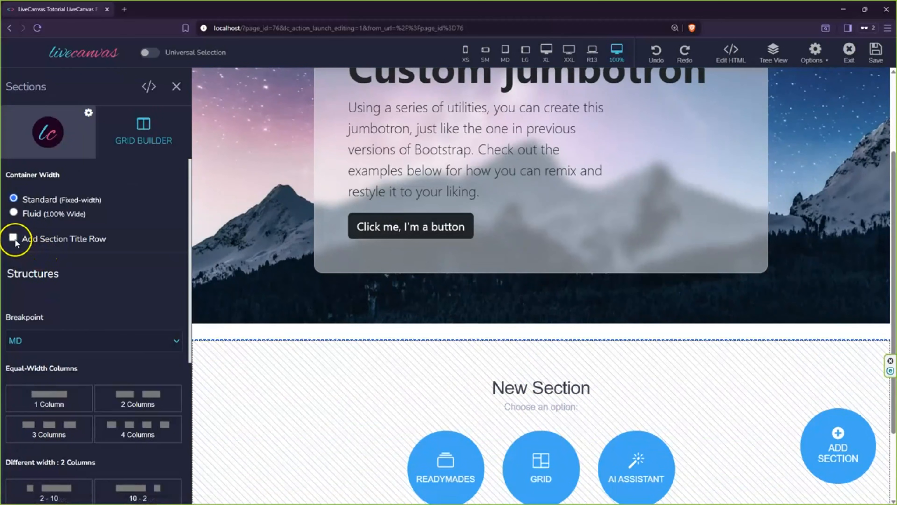
left_click(13, 238)
left_click(131, 403)
left_click(131, 402)
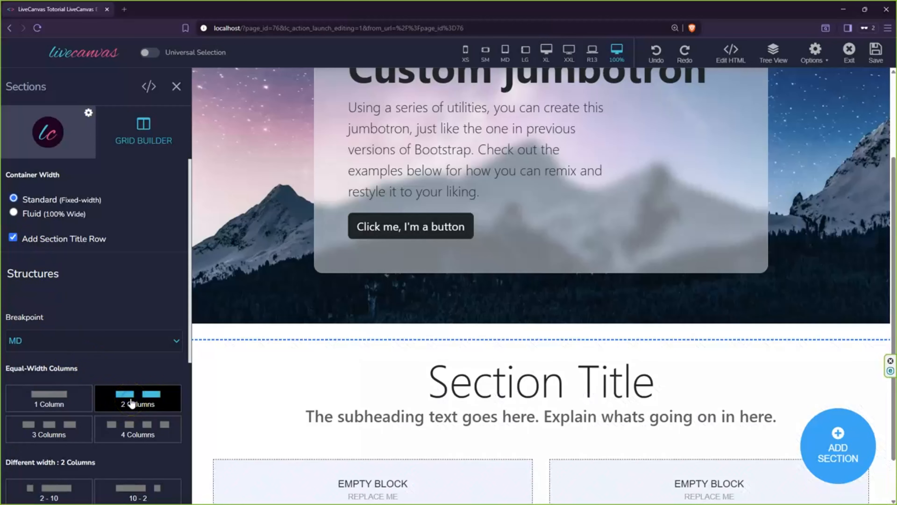
- Replace the left column's empty block with an Image and the right column's empty block with a Heading
scroll(402, 365, "down", 2)
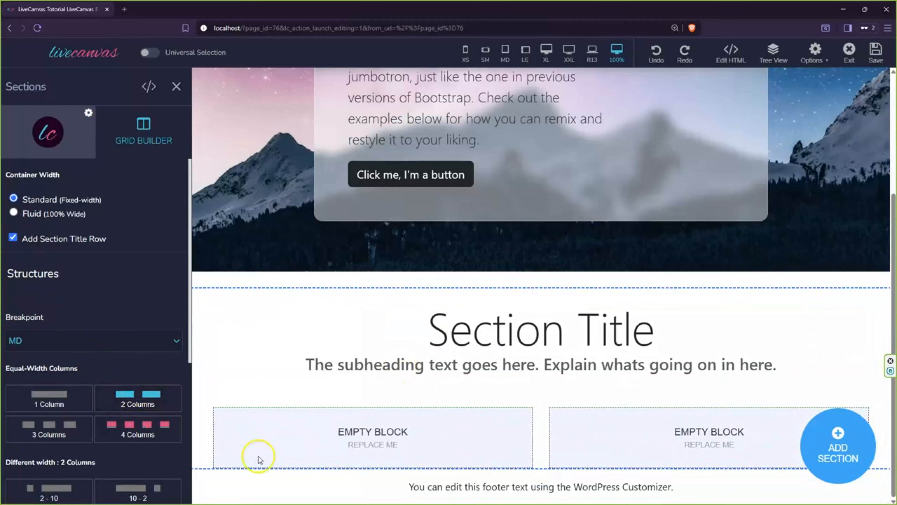
left_click(353, 439)
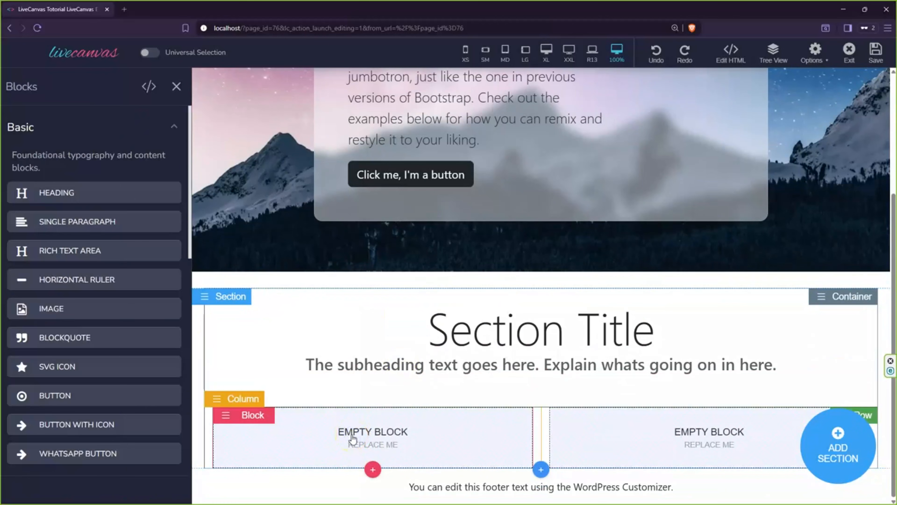
left_click(76, 312)
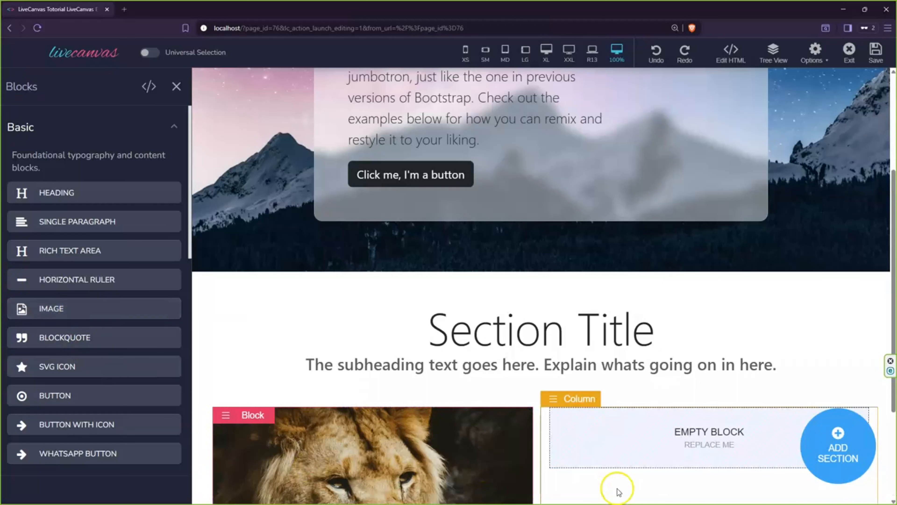
left_click(659, 442)
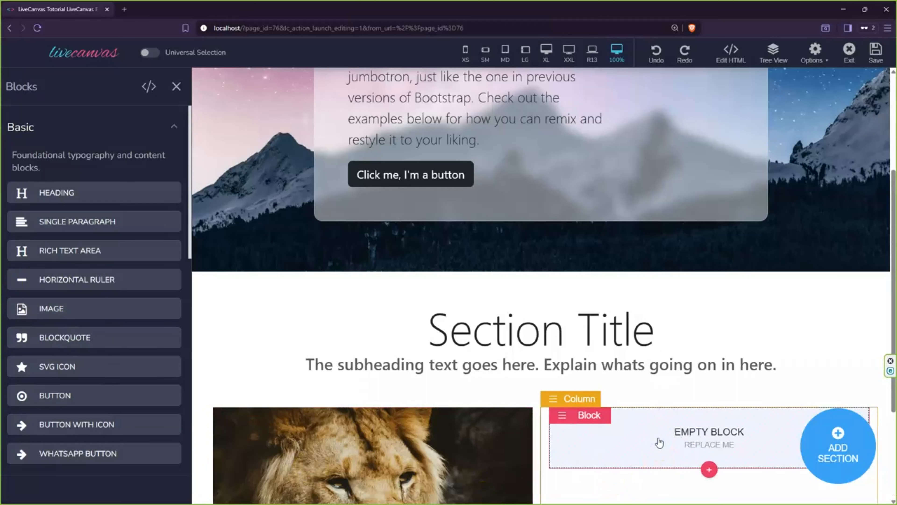
left_click(57, 193)
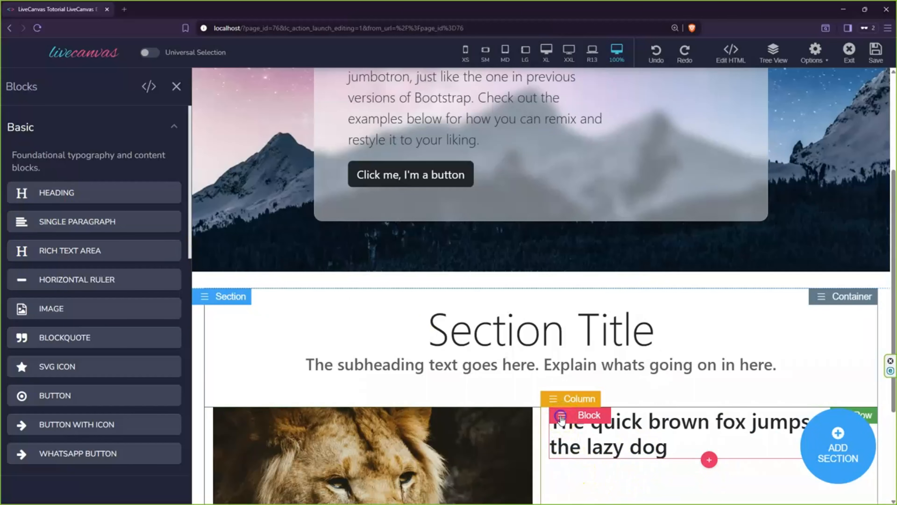
- Insert a Single Paragraph element after the heading block in the right column
left_click(586, 417)
scroll(587, 421, "down", 5)
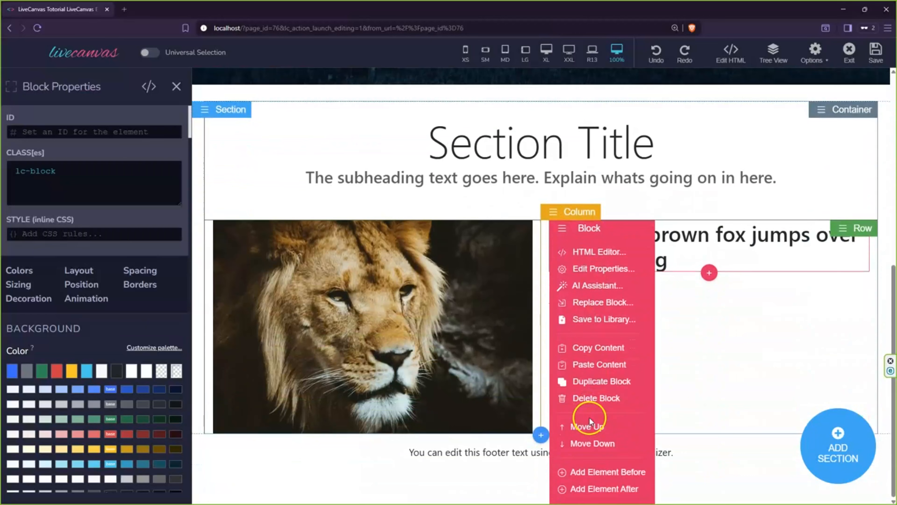
left_click(579, 488)
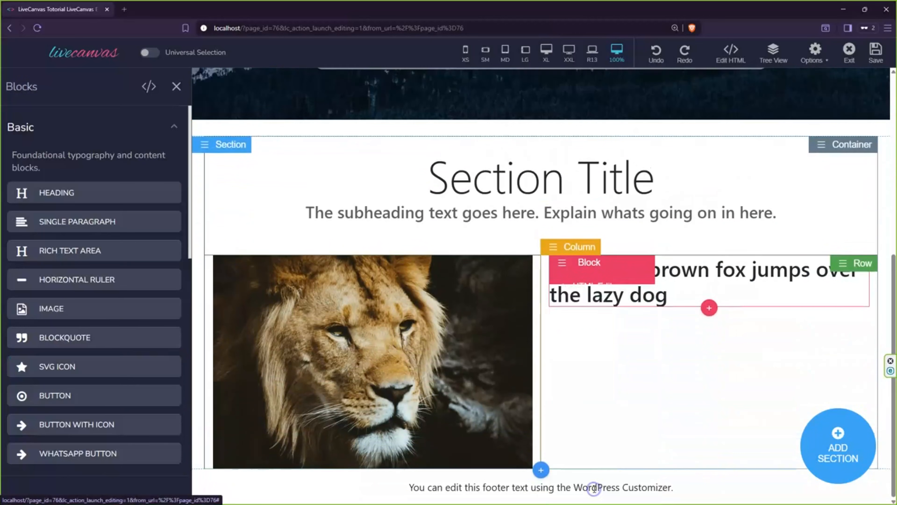
left_click(82, 225)
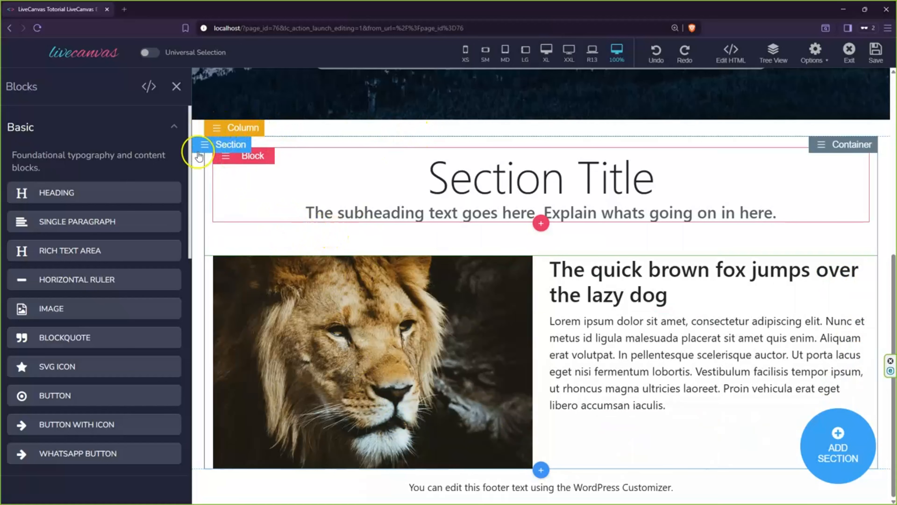
- Give the two-column section an additive border on all sides in the dark palette colour
left_click(205, 148)
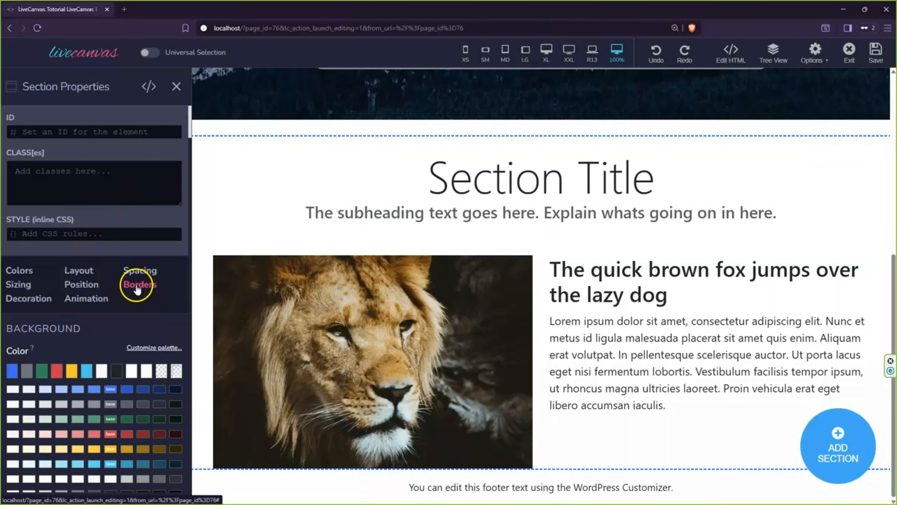
left_click(137, 289)
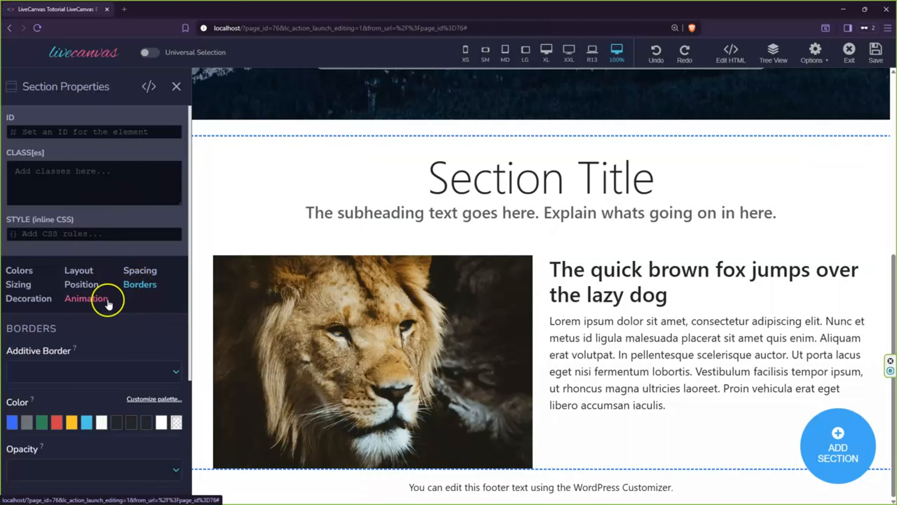
scroll(101, 308, "down", 1)
scroll(102, 306, "down", 1)
left_click(174, 278)
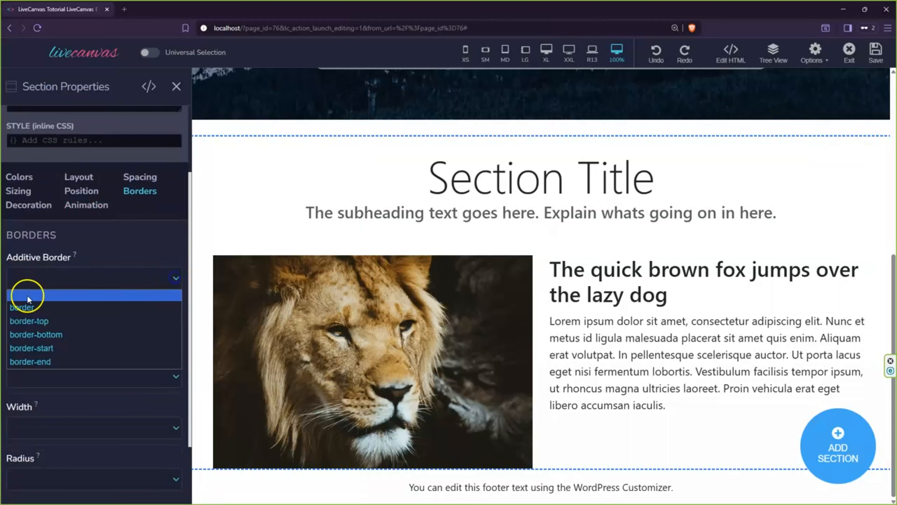
left_click(29, 308)
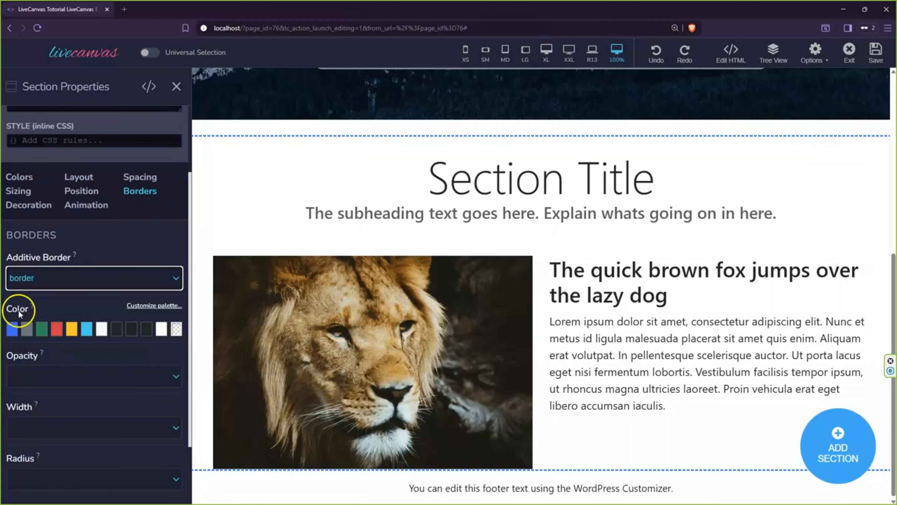
left_click(114, 333)
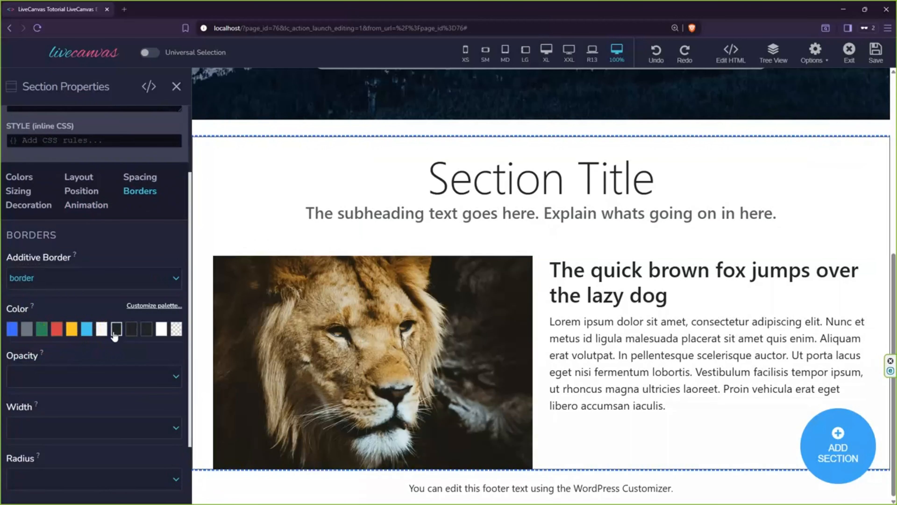
- Set the section's border width to border-5, its radius to rounded and its size to rounded-1
scroll(104, 336, "down", 1)
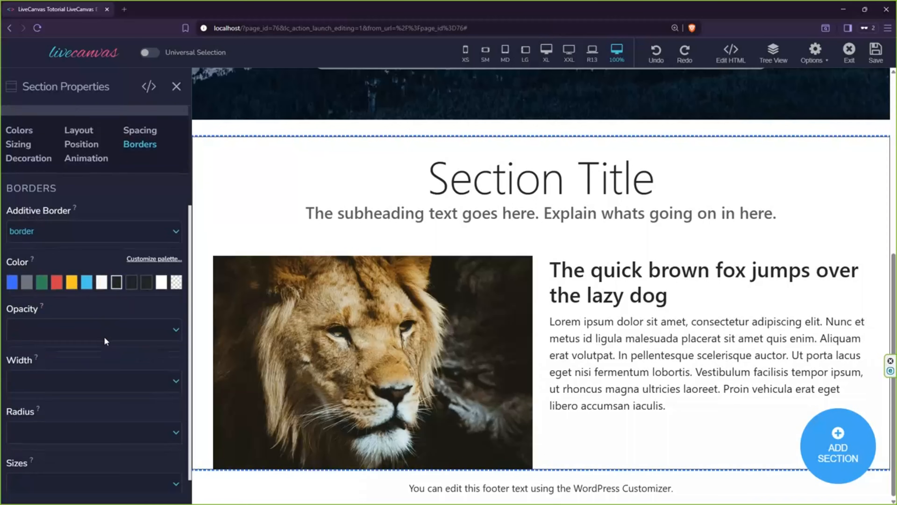
left_click(102, 367)
left_click(52, 446)
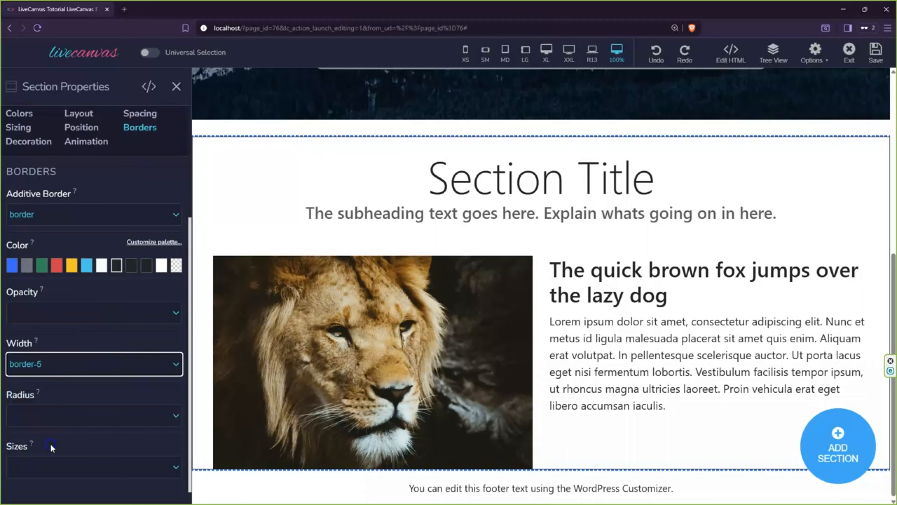
left_click(55, 424)
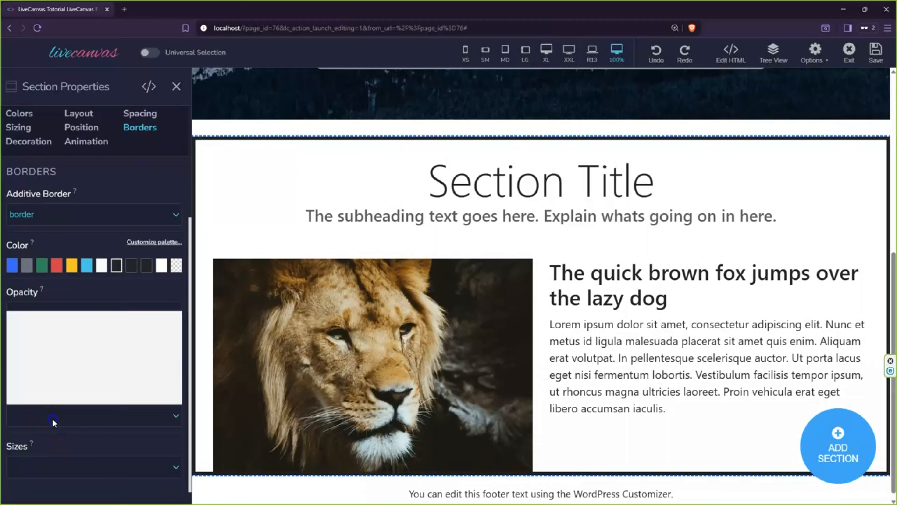
left_click(37, 332)
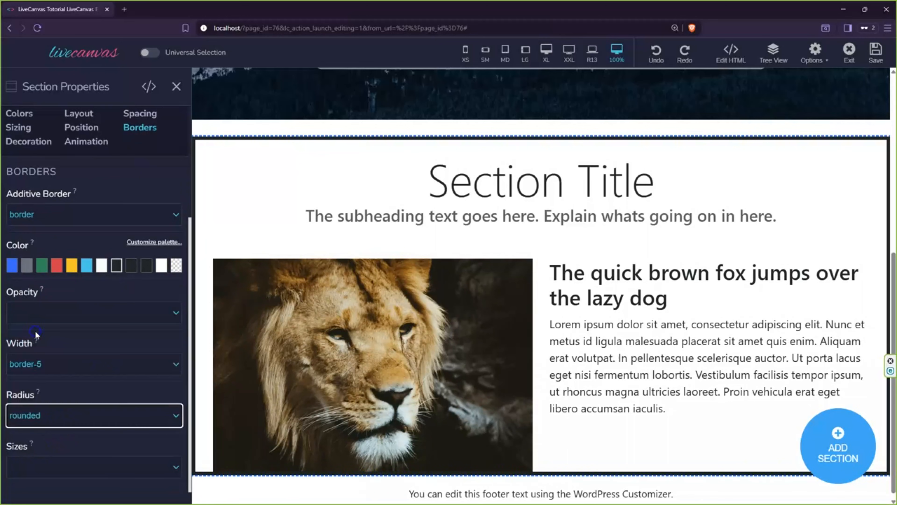
left_click(135, 464)
left_click(31, 393)
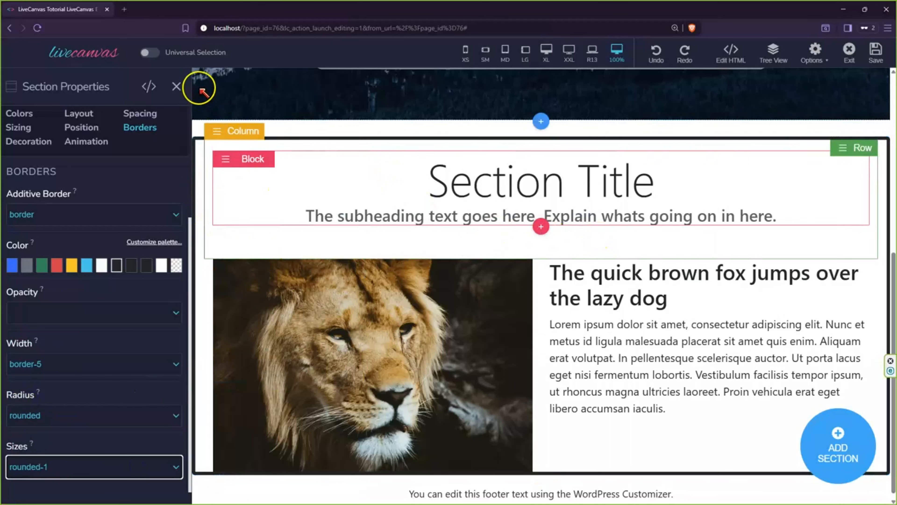
- Set the bordered two-column section's right margin to 5 for all screen sizes
left_click(176, 87)
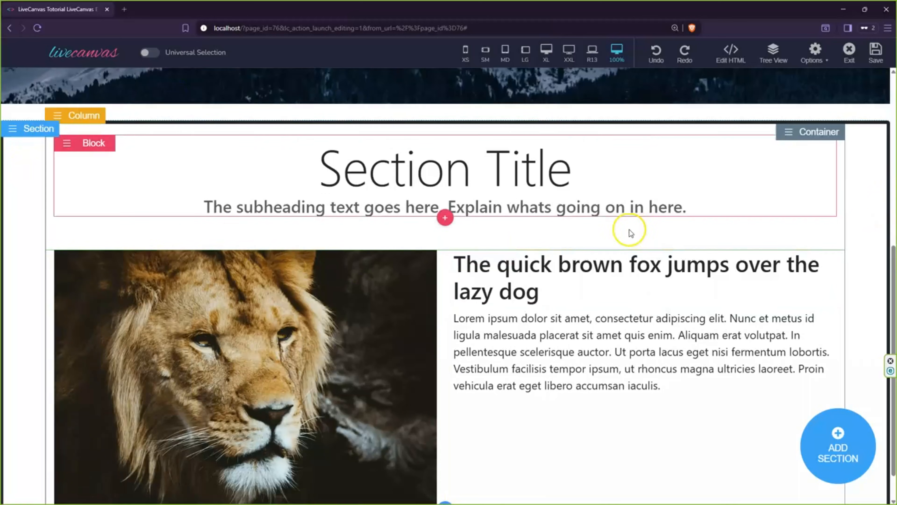
left_click(11, 131)
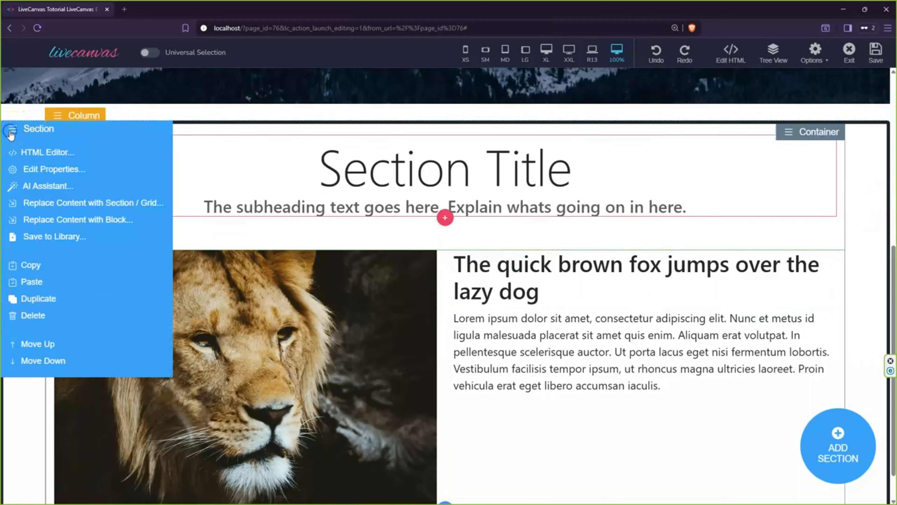
left_click(39, 169)
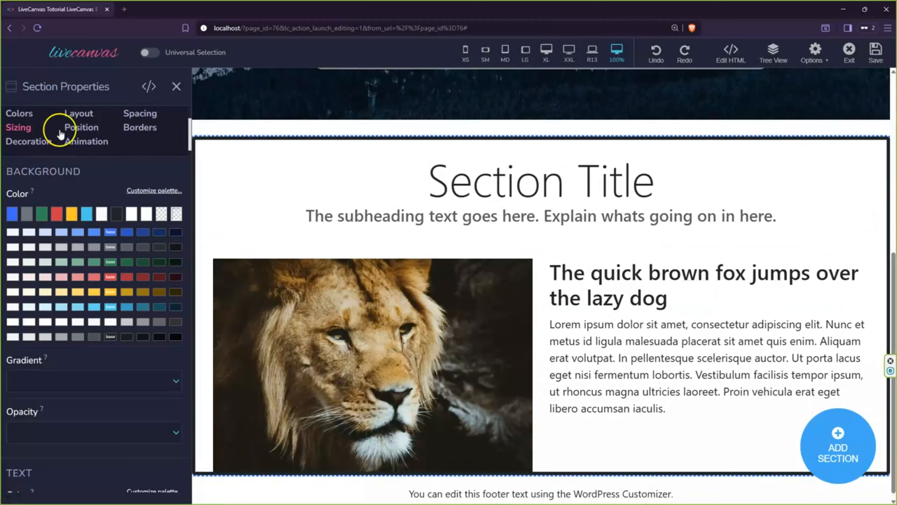
left_click(135, 120)
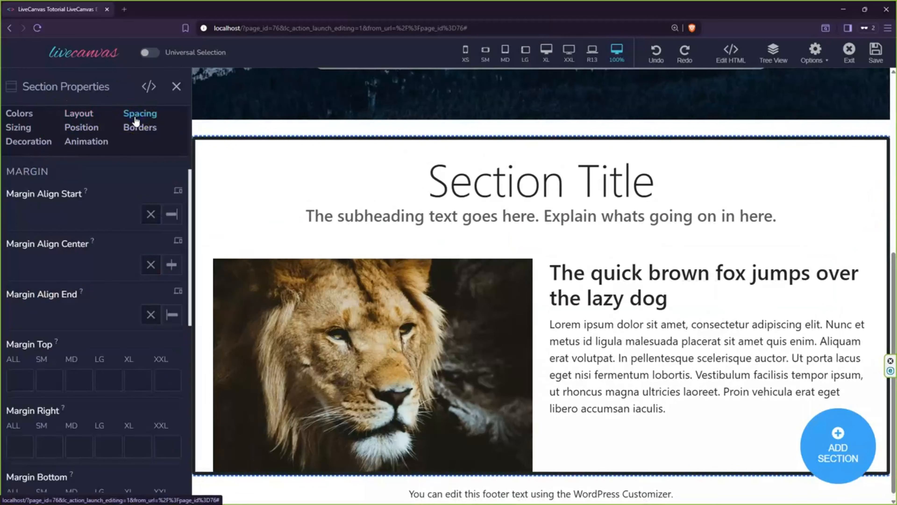
scroll(73, 250, "down", 4)
mouse_move(28, 306)
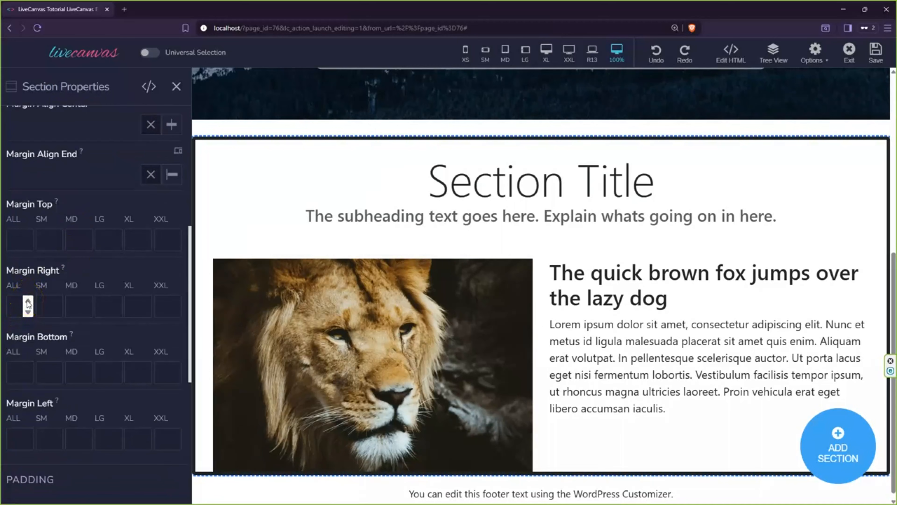
left_click(27, 301)
left_click(28, 301)
left_click(27, 300)
left_click(27, 300)
left_click(27, 301)
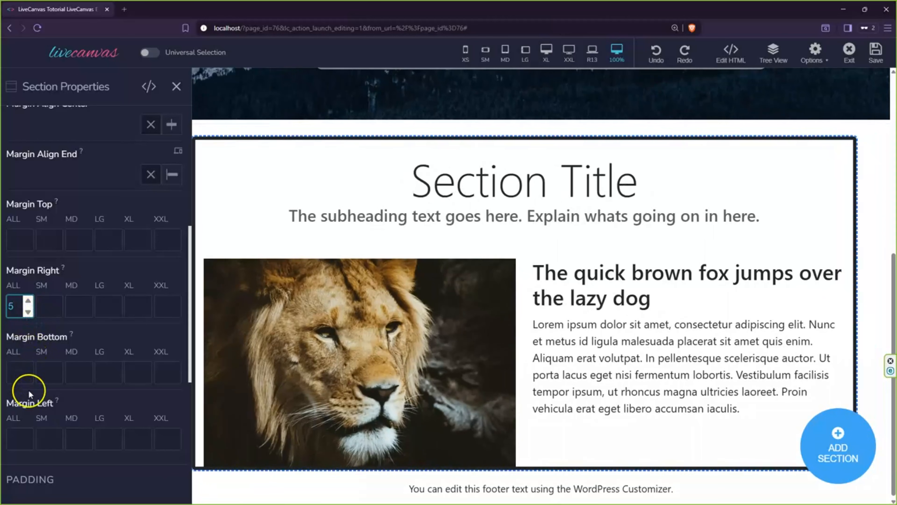
- Set the bordered section's left margin to 5 for all screen sizes
scroll(28, 390, "down", 1)
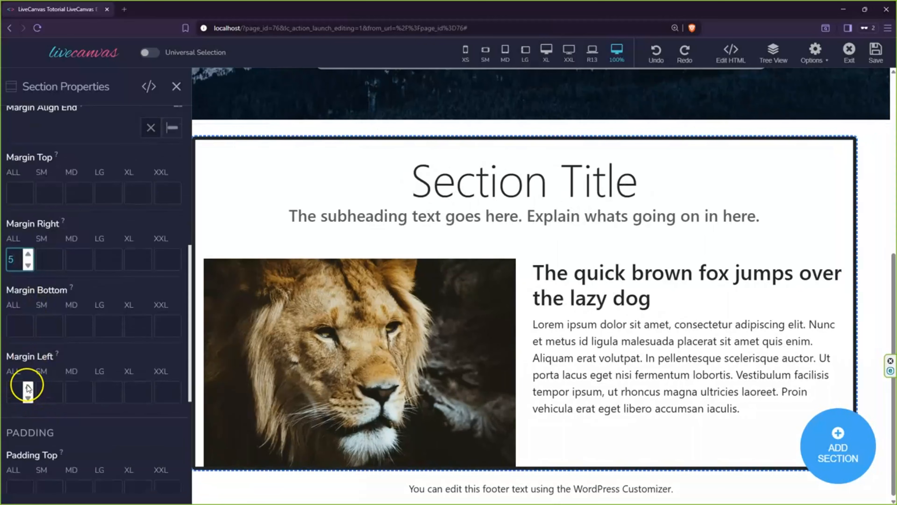
left_click(28, 386)
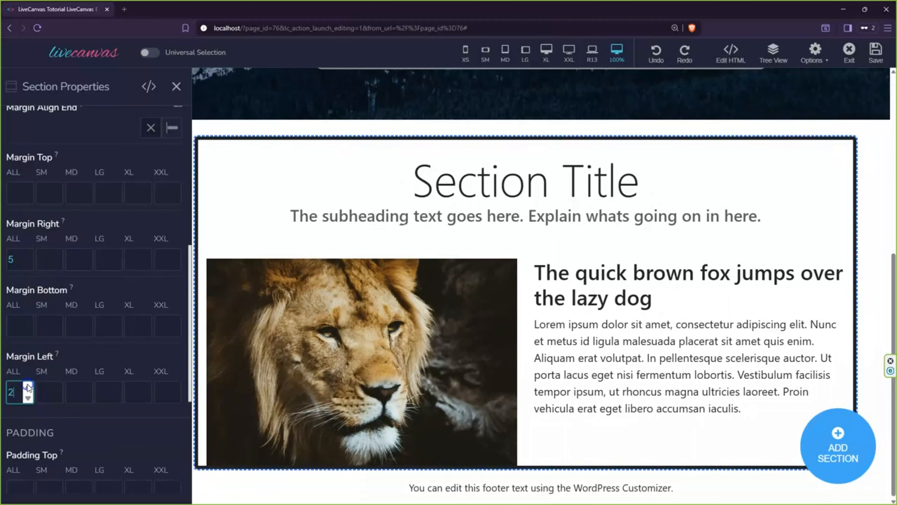
left_click(28, 386)
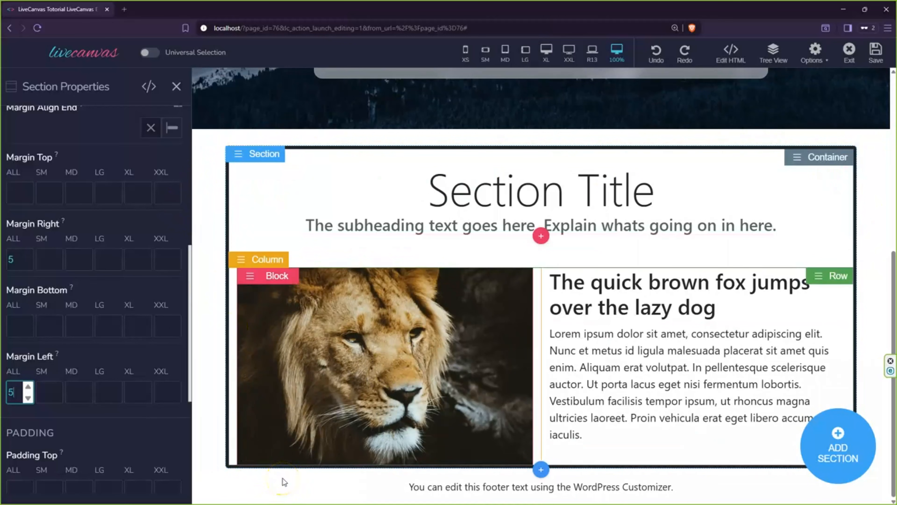
- Duplicate the bordered section to check the spacing between it and its copy
left_click(238, 156)
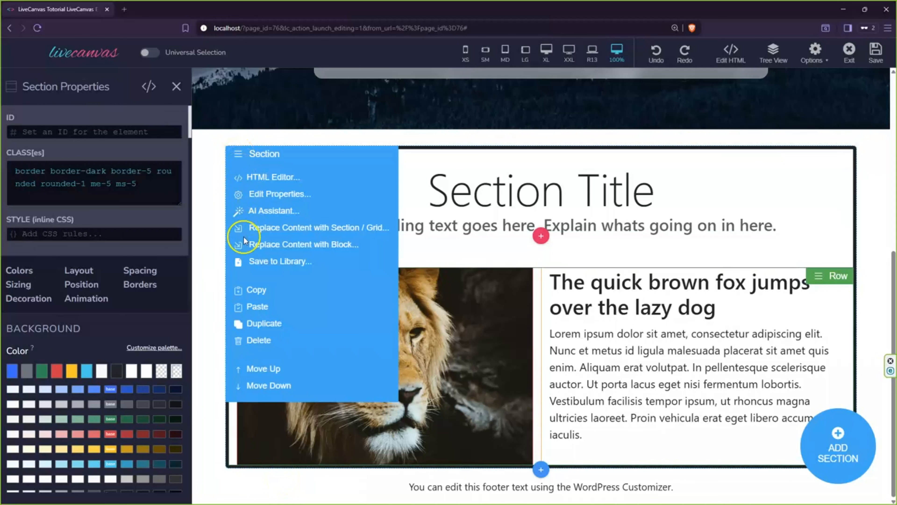
left_click(265, 324)
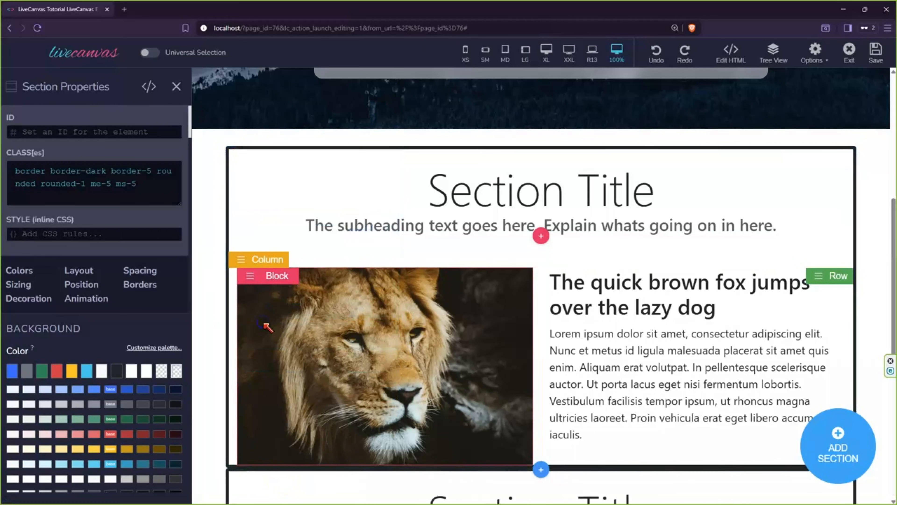
scroll(267, 327, "down", 4)
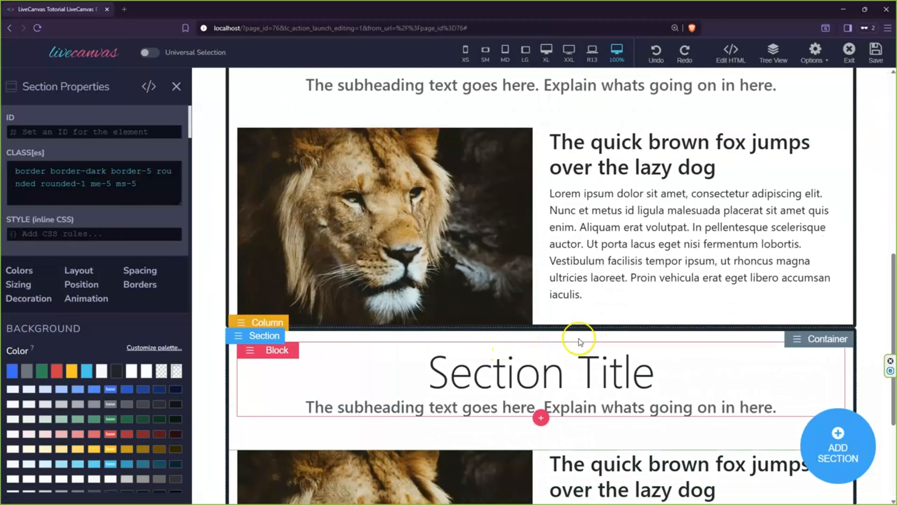
- Delete the duplicated section below the original bordered section
left_click(238, 337)
scroll(246, 382, "down", 3)
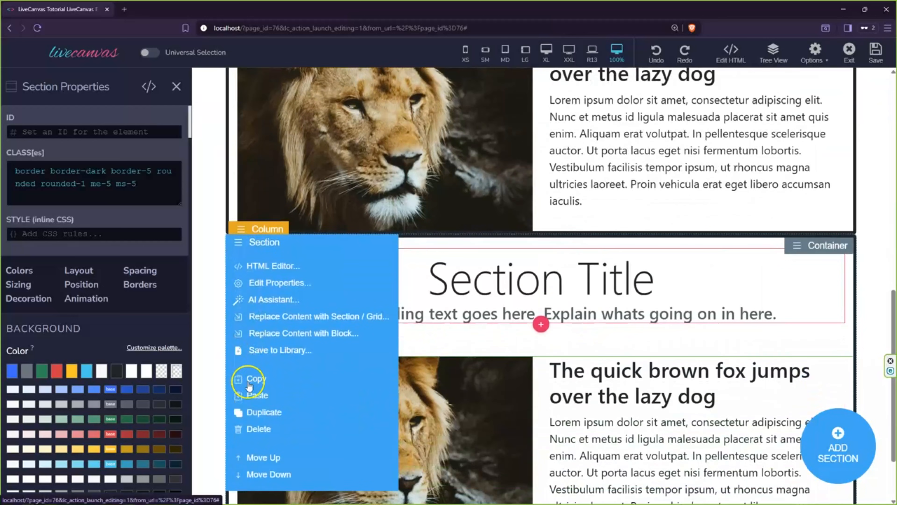
left_click(255, 427)
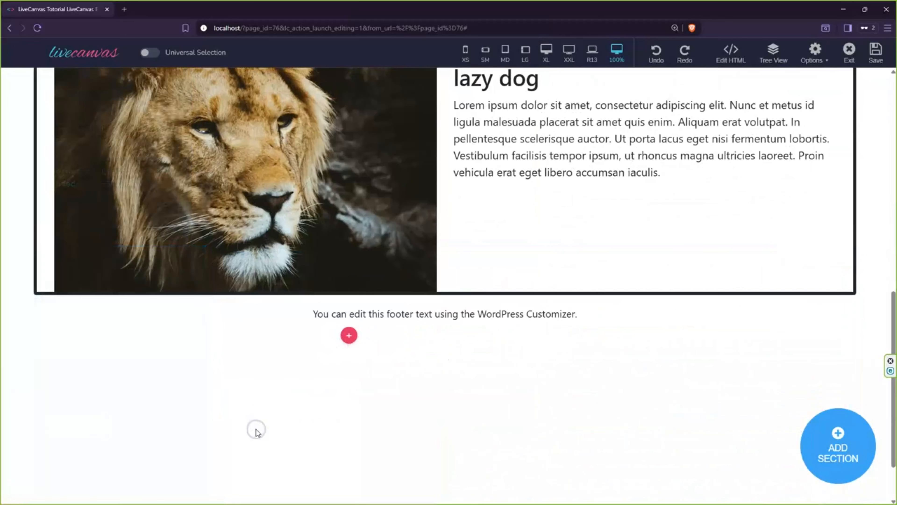
- Set the bordered section's bottom margin to 4 for all screen sizes
scroll(169, 353, "up", 9)
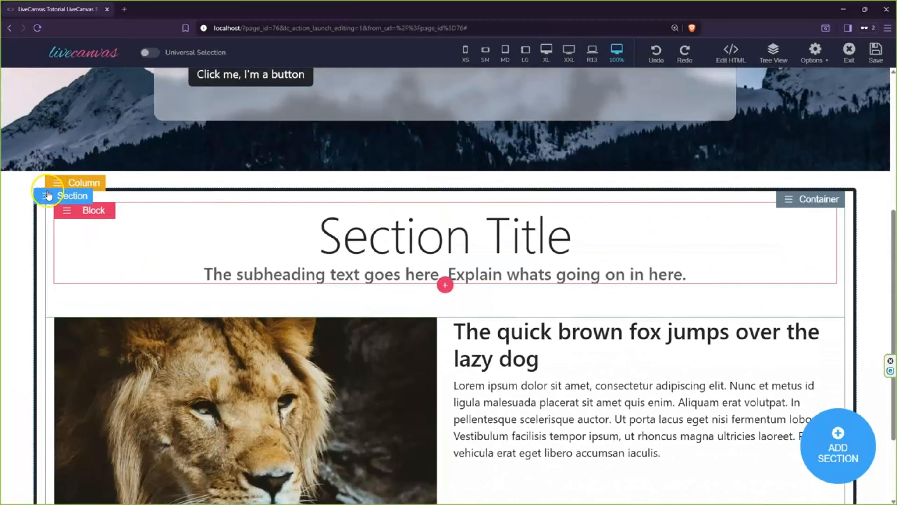
left_click(45, 200)
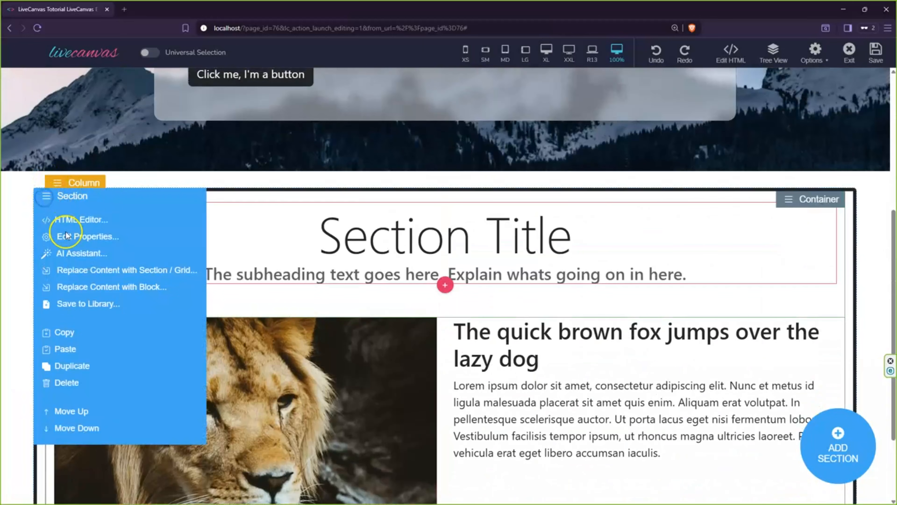
left_click(71, 239)
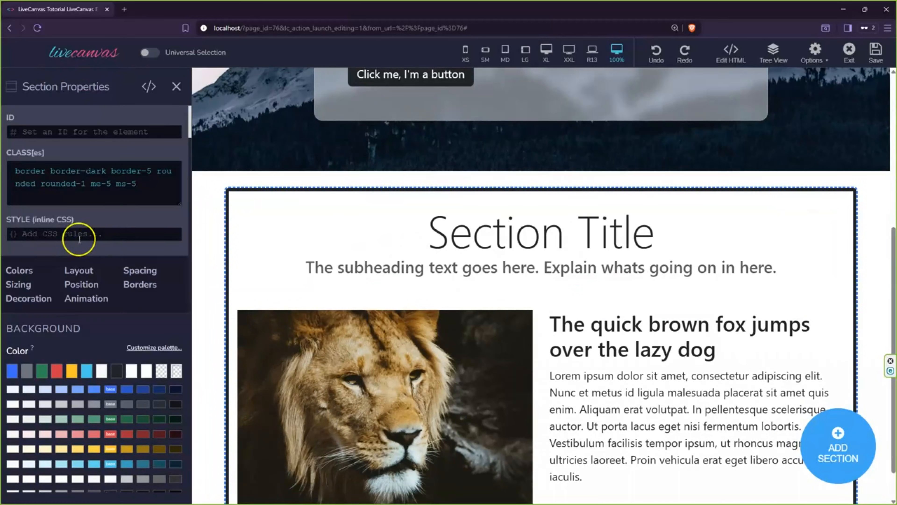
left_click(134, 273)
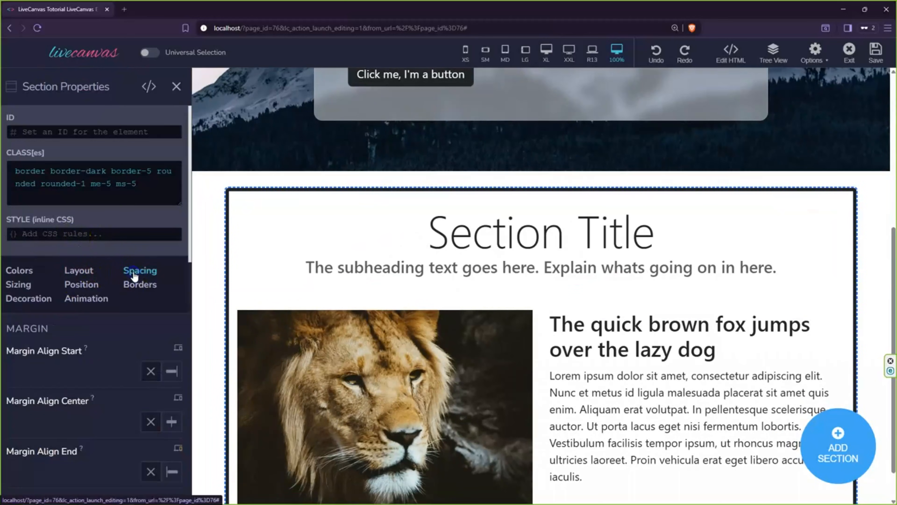
scroll(132, 270, "down", 10)
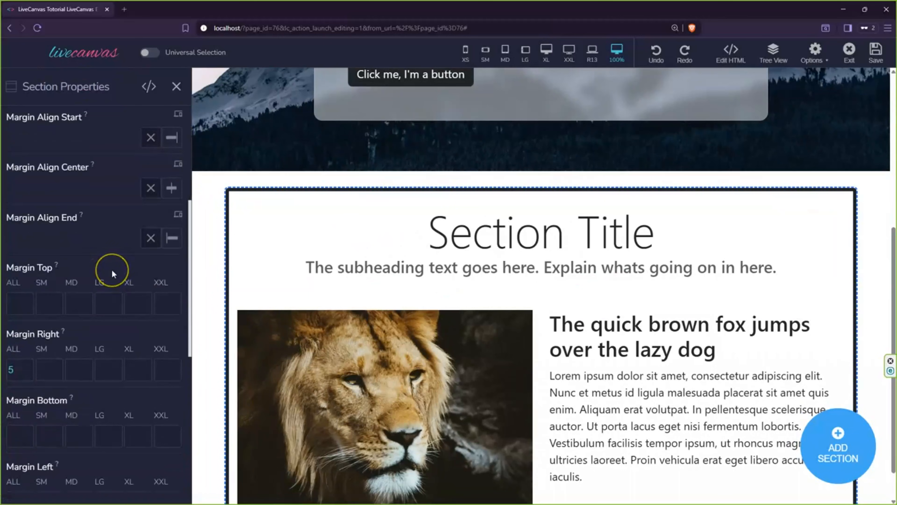
mouse_move(28, 291)
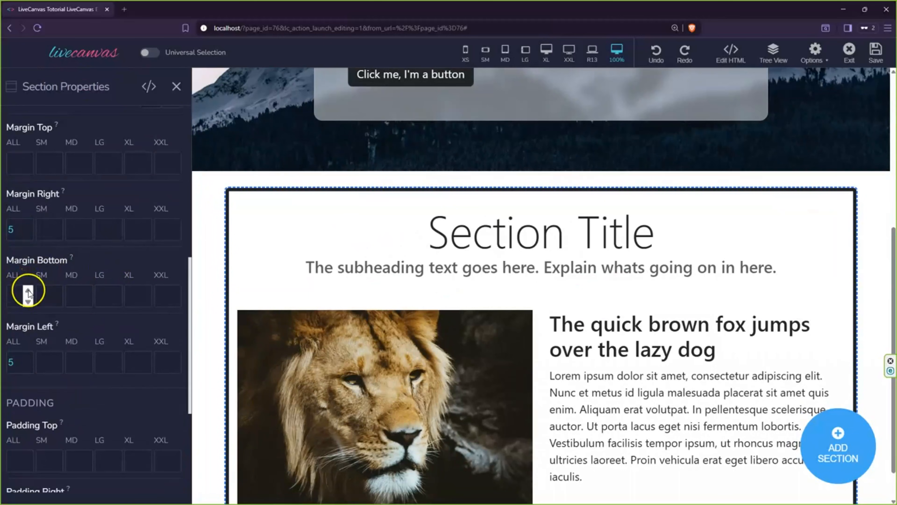
left_click(29, 291)
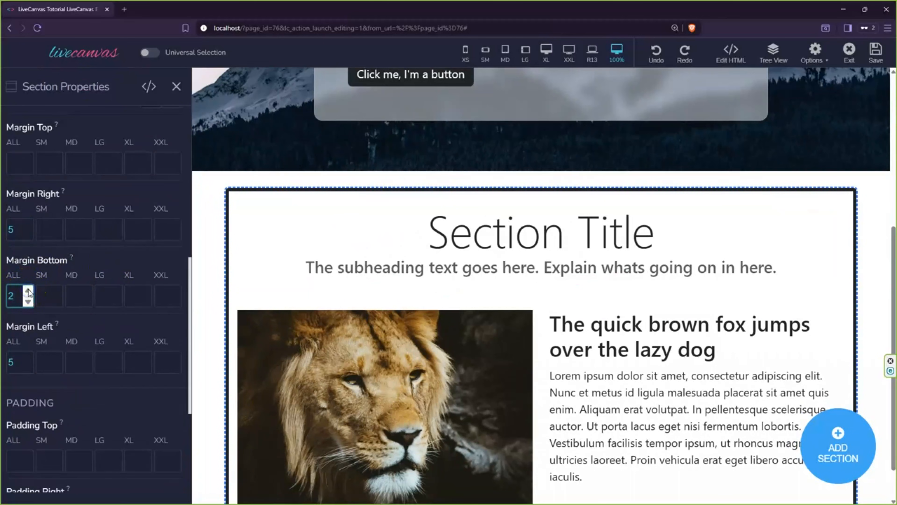
left_click(28, 290)
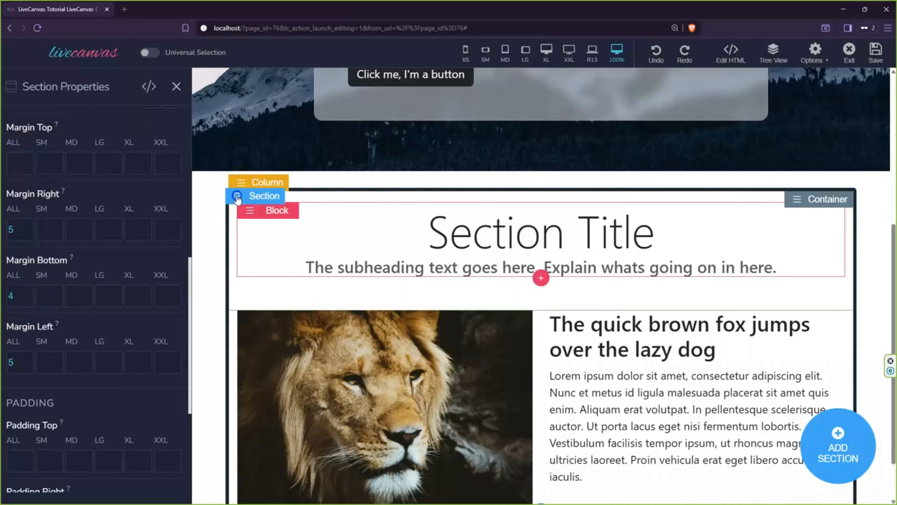
- Duplicate the bordered section again to check the bottom margin against its copy
left_click(237, 195)
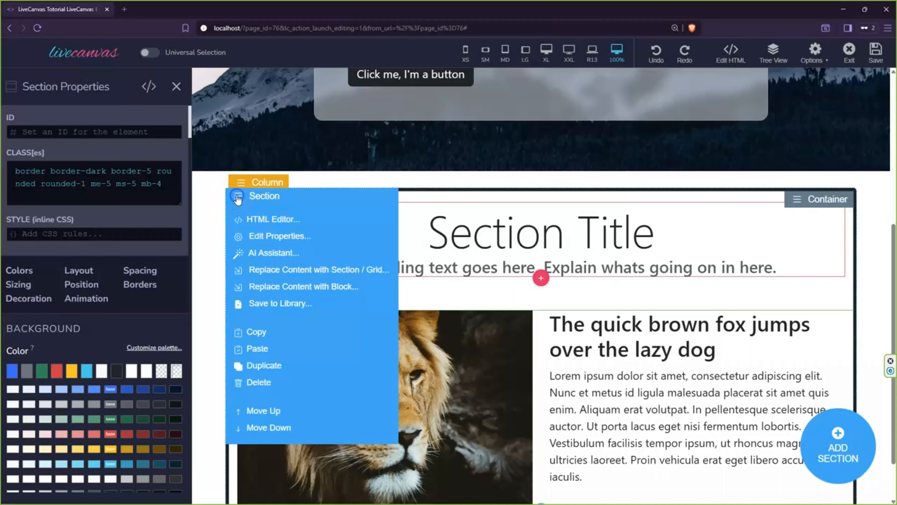
left_click(266, 366)
scroll(453, 295, "down", 4)
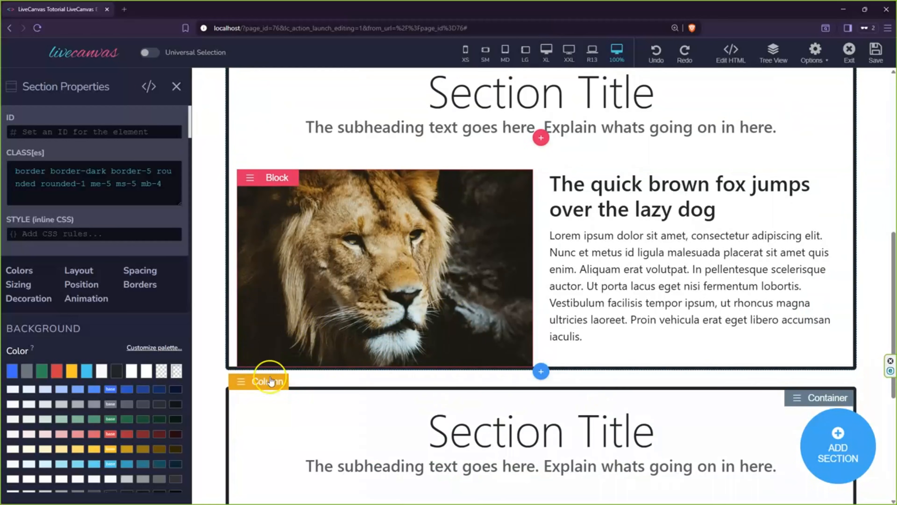
- Delete the second copy of the bordered section, keeping only the original
left_click(240, 400)
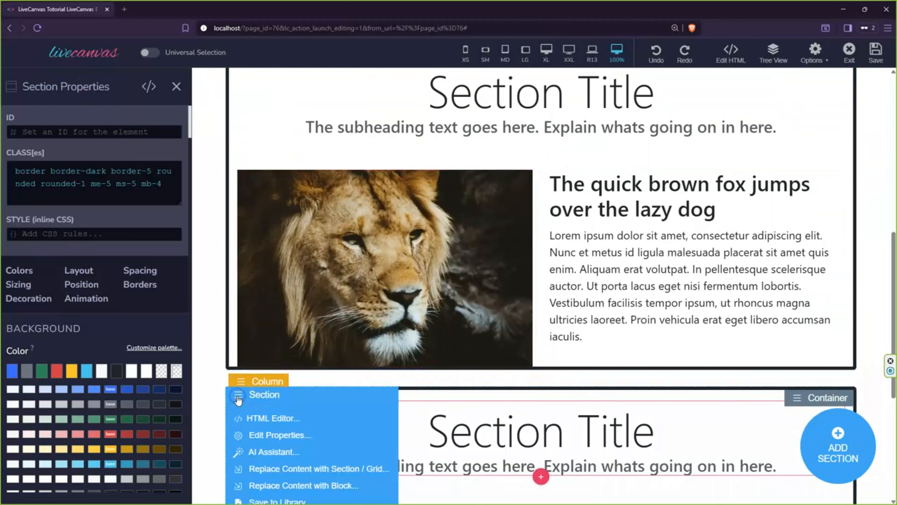
scroll(292, 423, "down", 3)
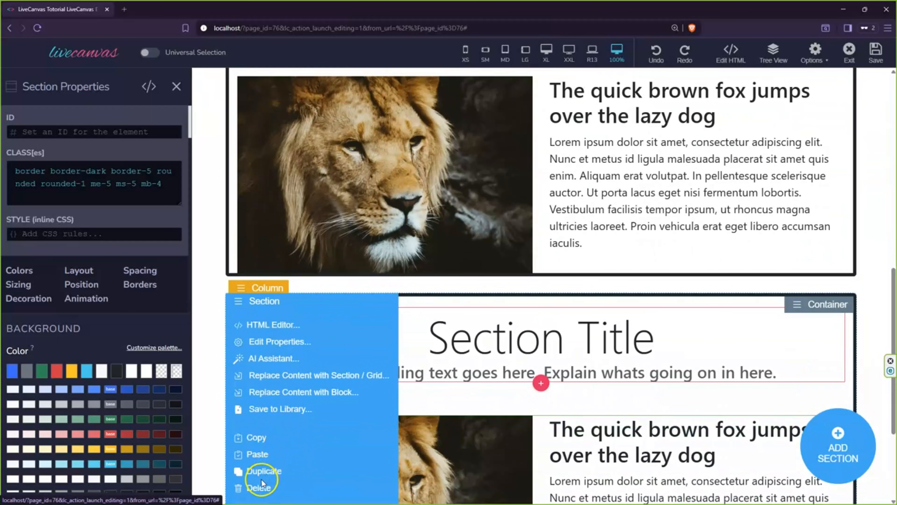
left_click(260, 488)
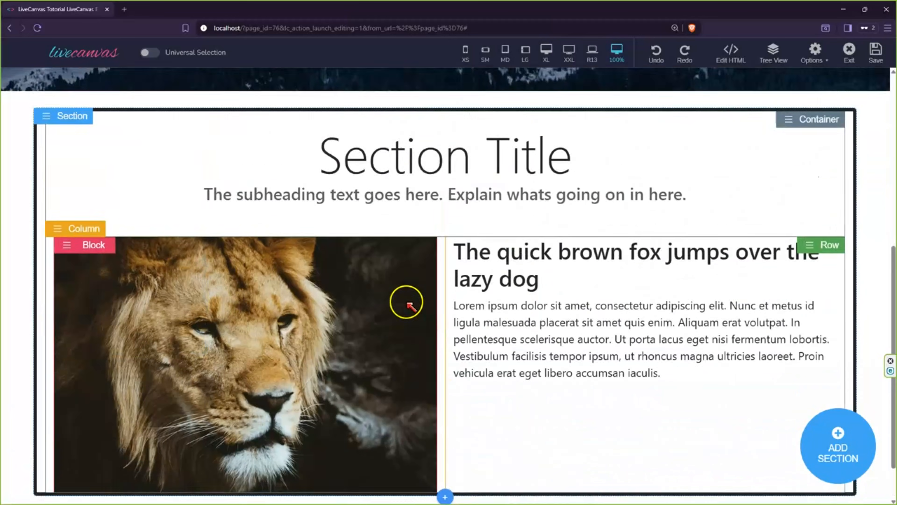
- Set the lion image column's top padding and right padding to 4 for all screen sizes
scroll(340, 251, "down", 5)
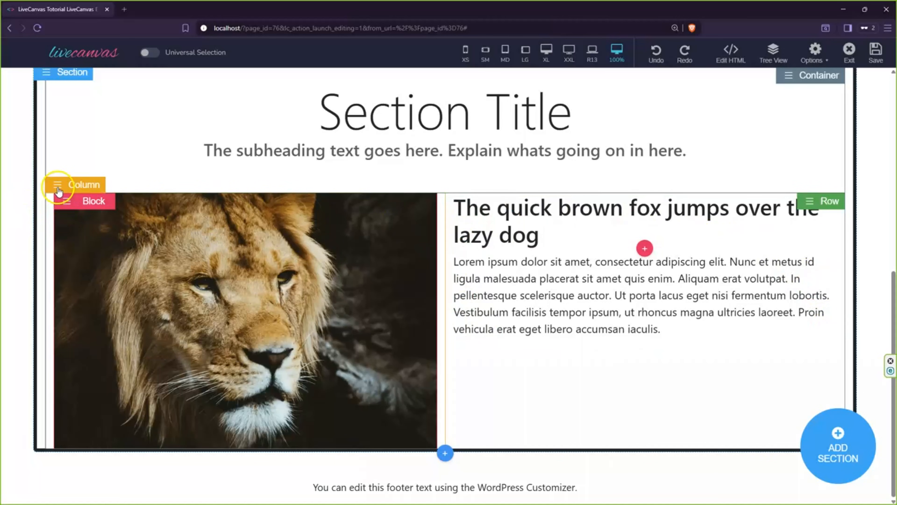
left_click(58, 191)
left_click(90, 225)
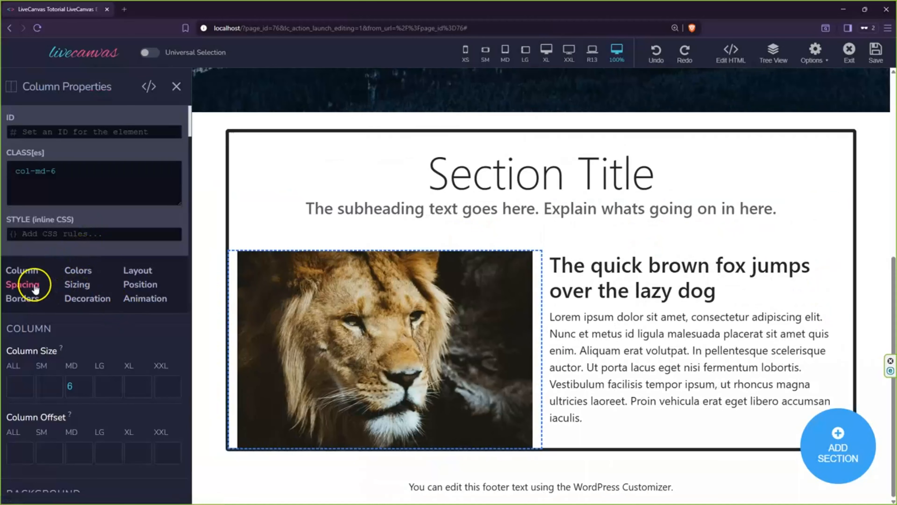
left_click(23, 284)
scroll(100, 287, "down", 8)
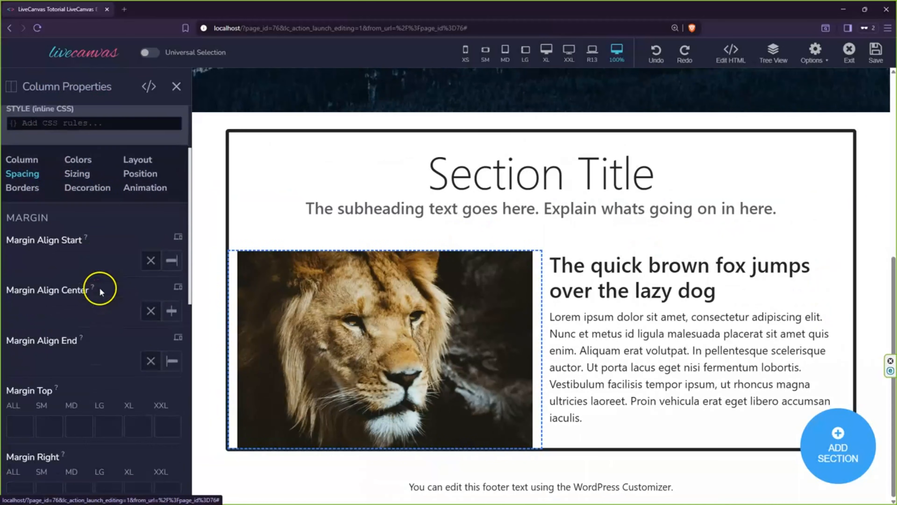
scroll(98, 282, "down", 3)
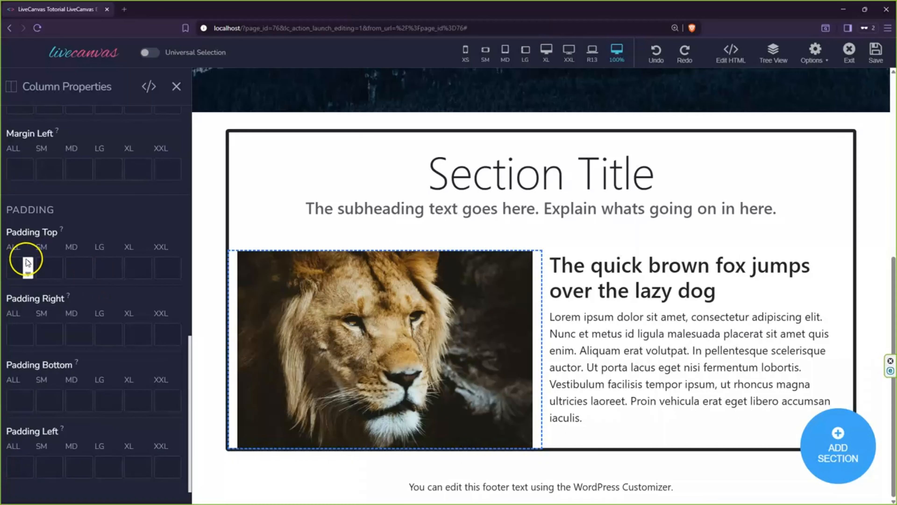
left_click(29, 262)
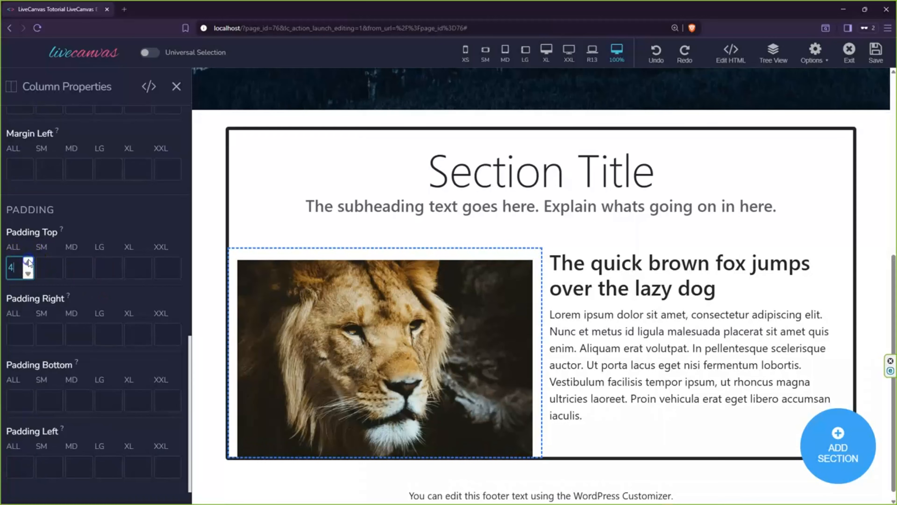
left_click(28, 329)
double_click(28, 330)
left_click(28, 330)
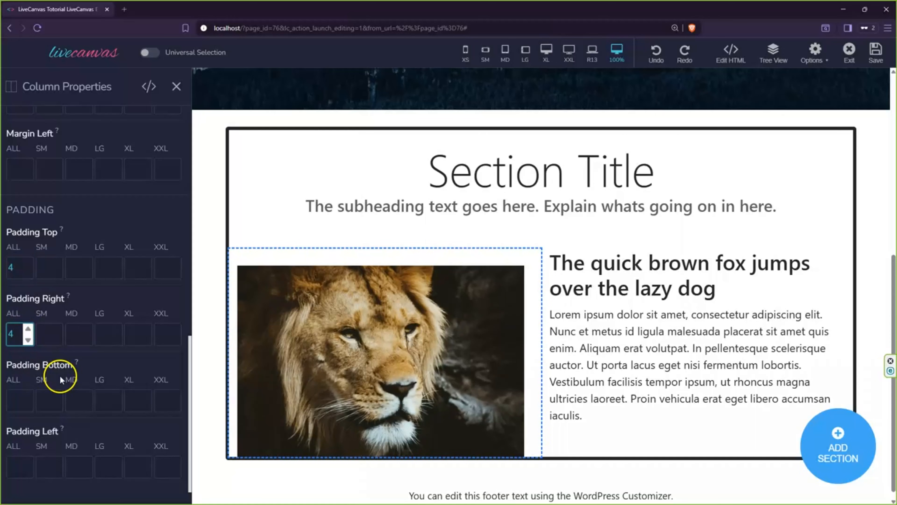
- Set the lion image column's bottom padding to 3 and left padding to 4 for all screen sizes
left_click(28, 395)
left_click(28, 395)
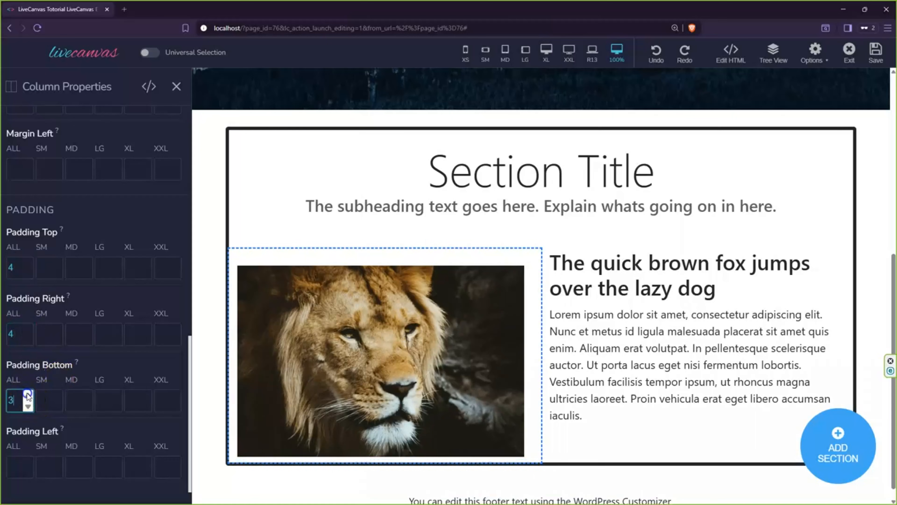
left_click(28, 460)
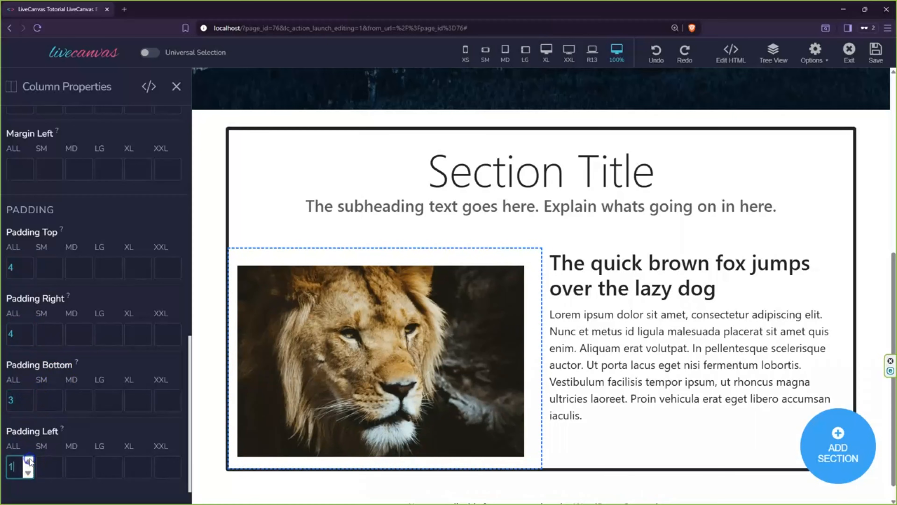
left_click(28, 461)
left_click(28, 461)
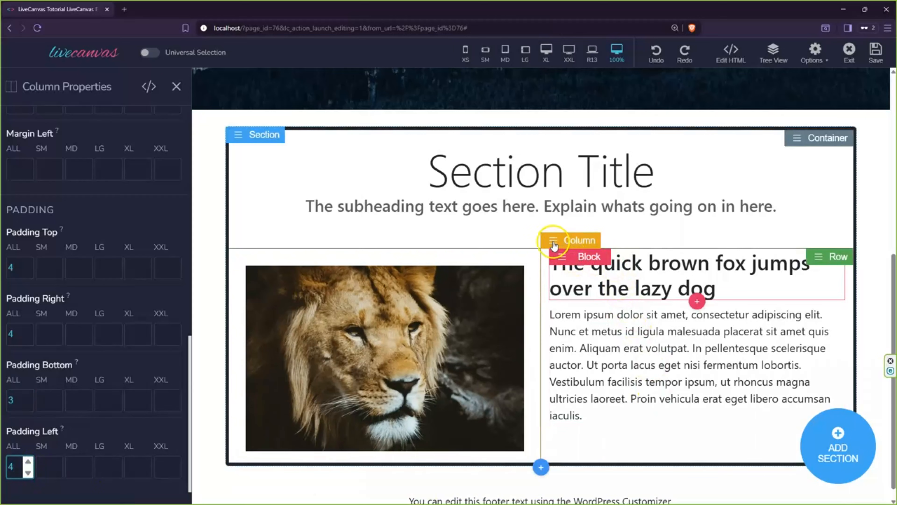
- Set the top padding and right padding of the text column beside the lion image to 4 for all screen sizes
left_click(560, 243)
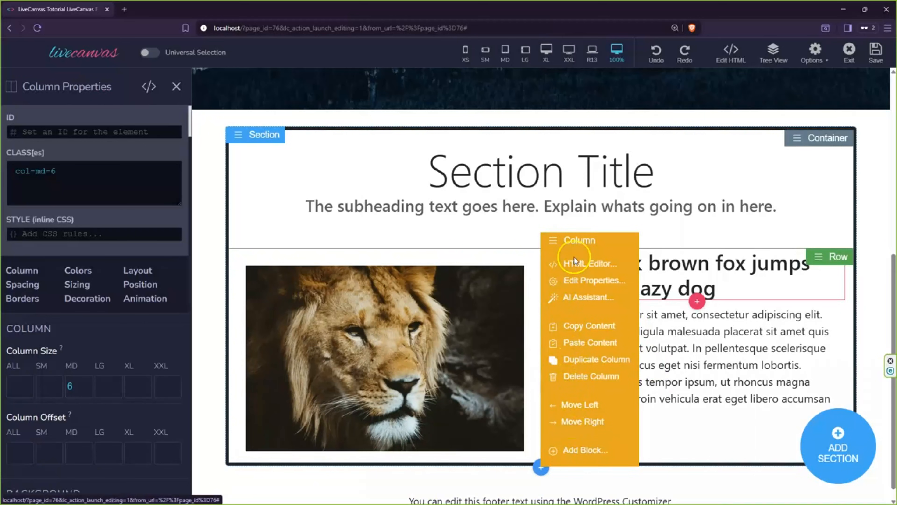
left_click(570, 280)
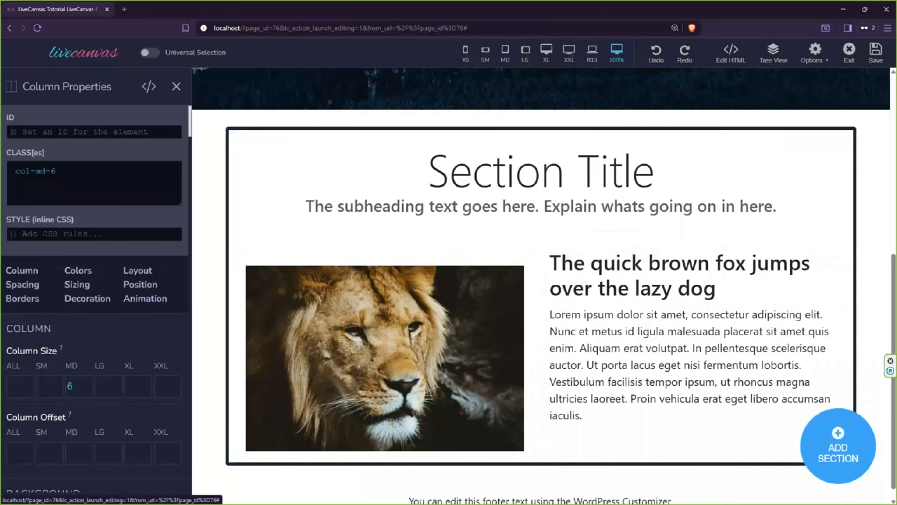
left_click(22, 286)
scroll(153, 345, "down", 12)
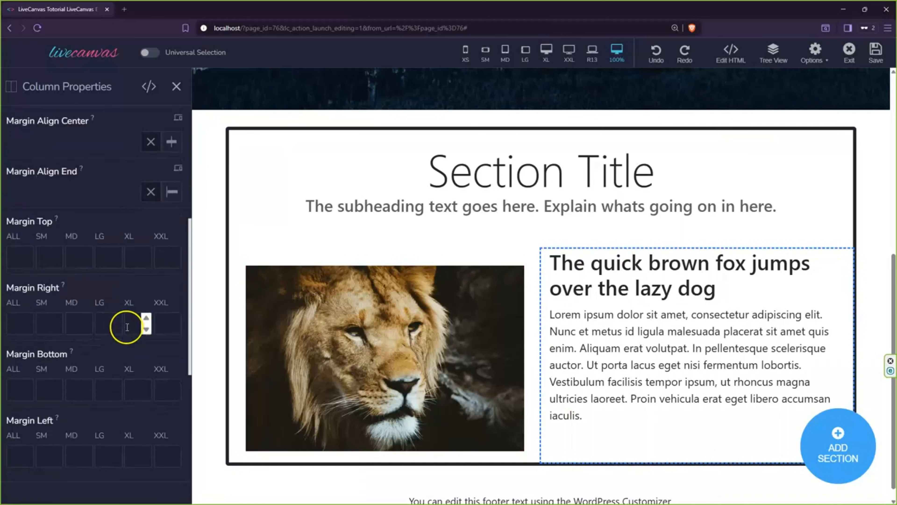
scroll(118, 319, "down", 1)
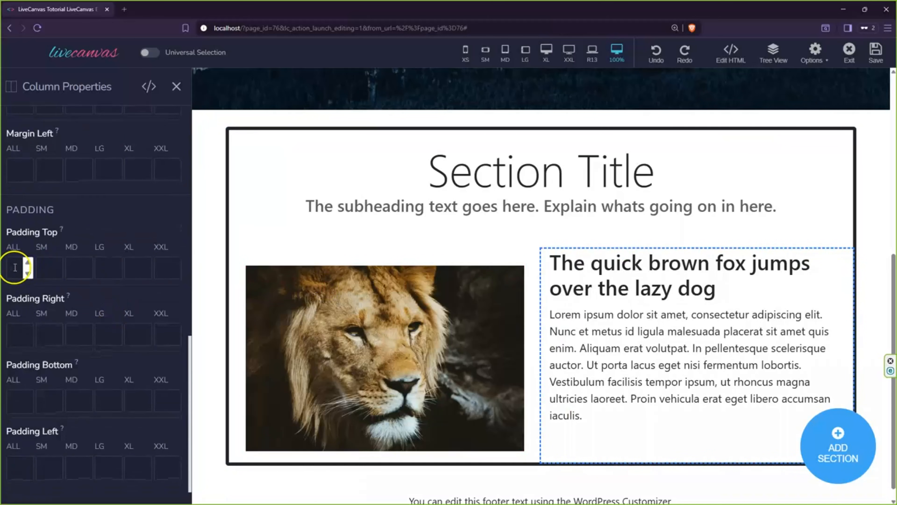
left_click(29, 263)
left_click(28, 263)
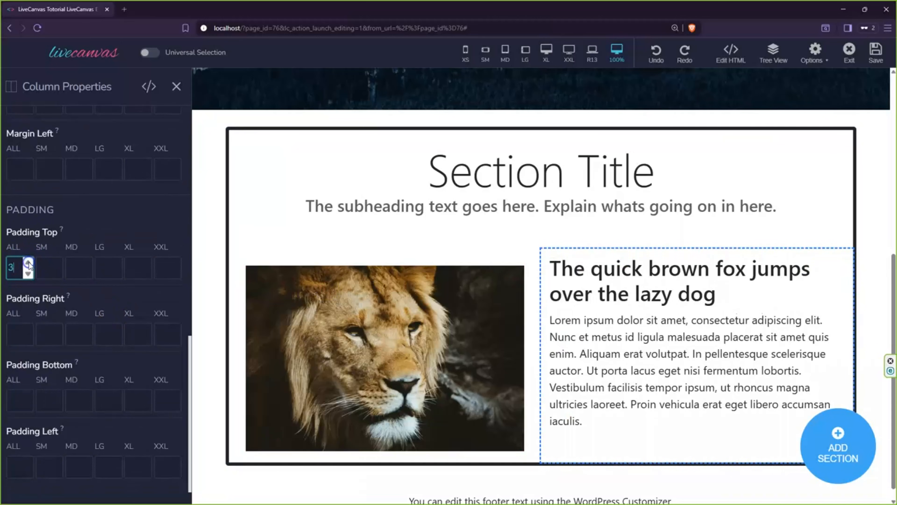
left_click(29, 329)
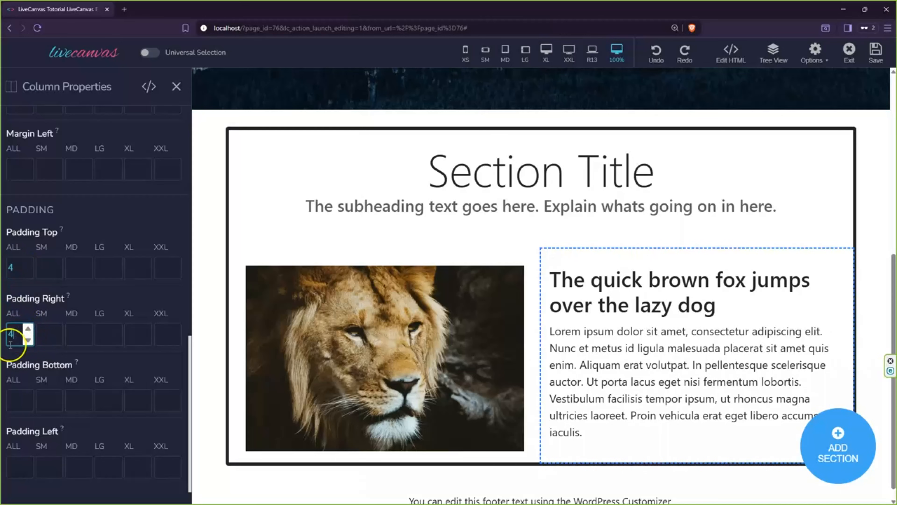
- Set the text column's bottom padding and left padding to 4 for all screen sizes
left_click(28, 395)
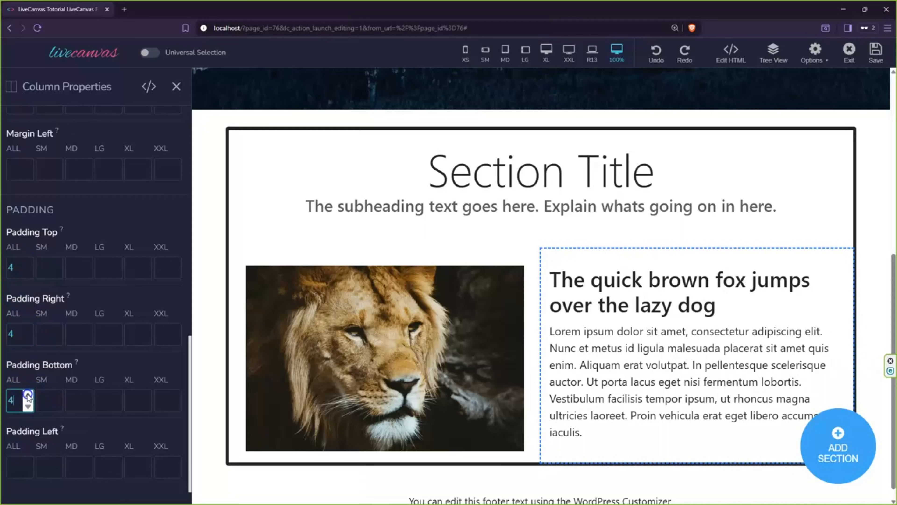
left_click(28, 461)
left_click(28, 460)
left_click(28, 460)
left_click(29, 461)
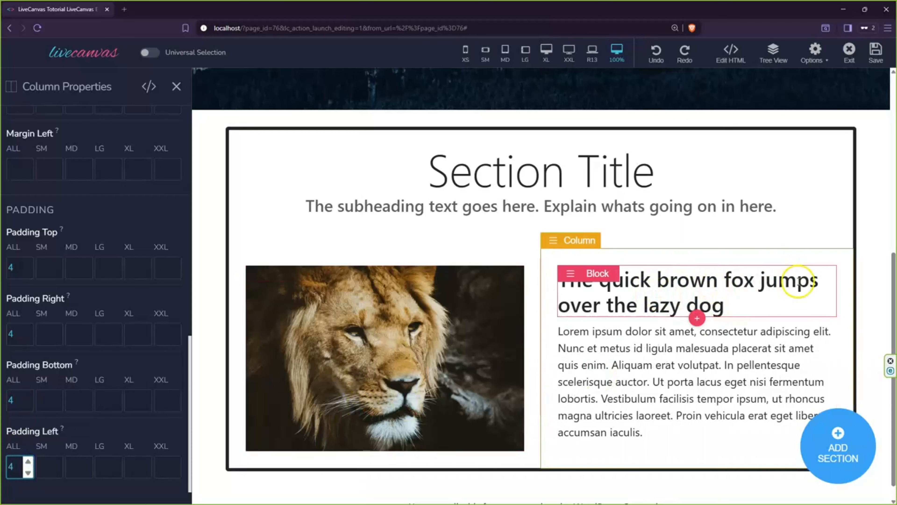
- Center the text of the "The quick brown fox jumps over the lazy dog" heading block
left_click(571, 275)
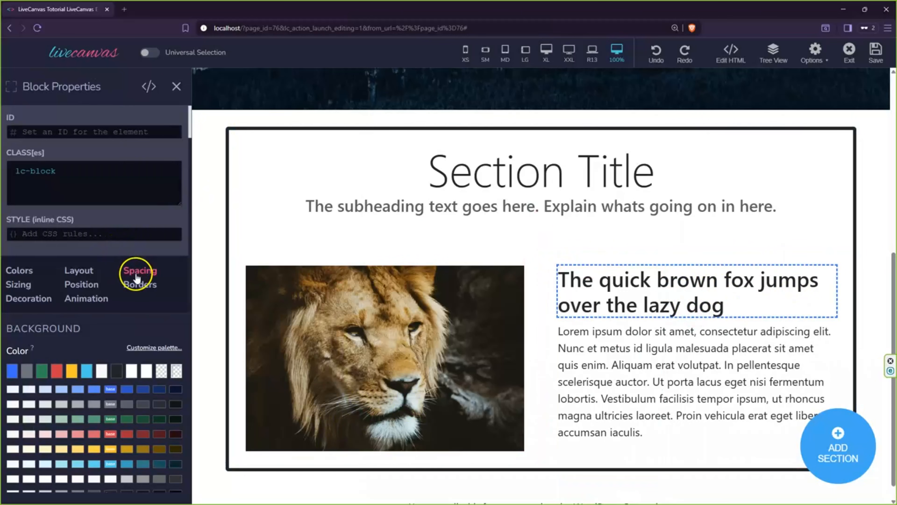
left_click(72, 272)
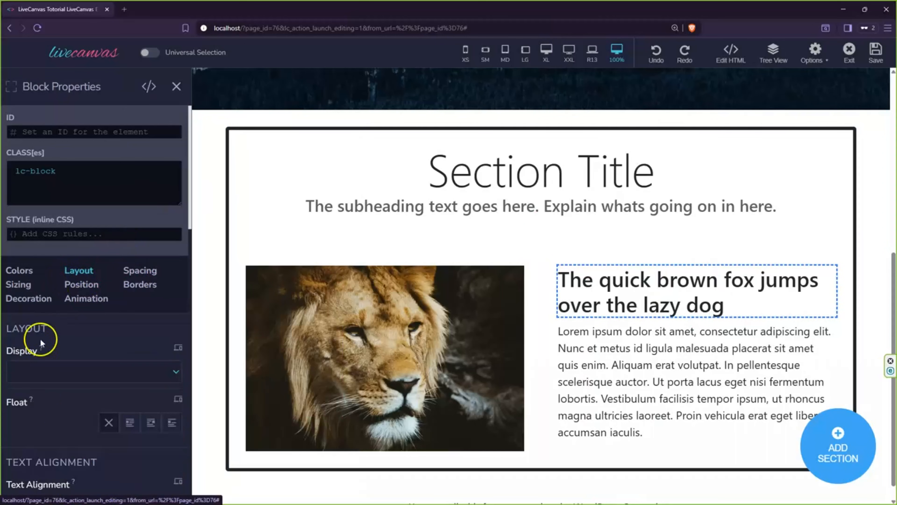
scroll(88, 349, "down", 4)
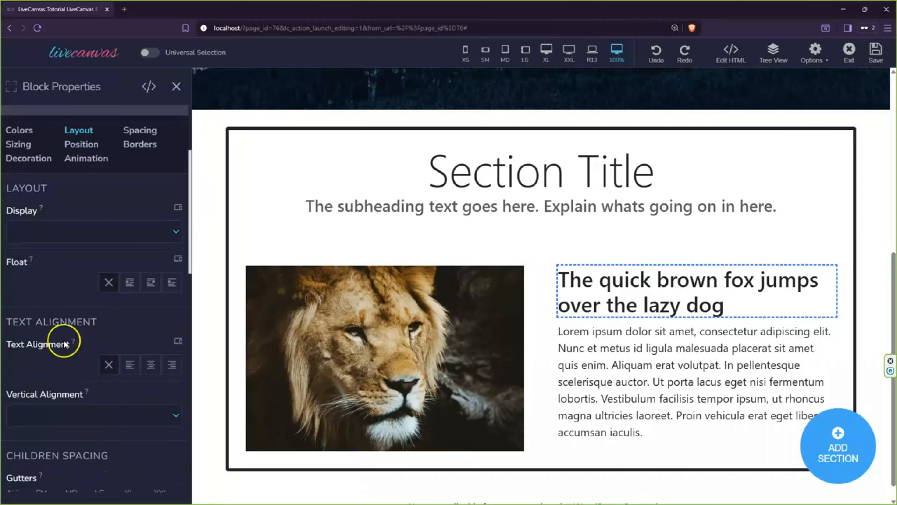
left_click(151, 368)
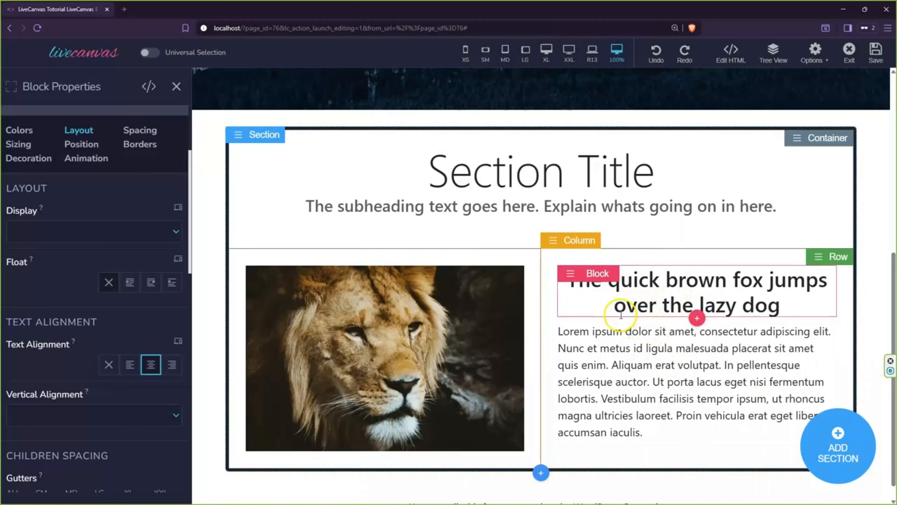
- Set the heading block's bottom margin to 4 for all screen sizes and close its properties
left_click(570, 277)
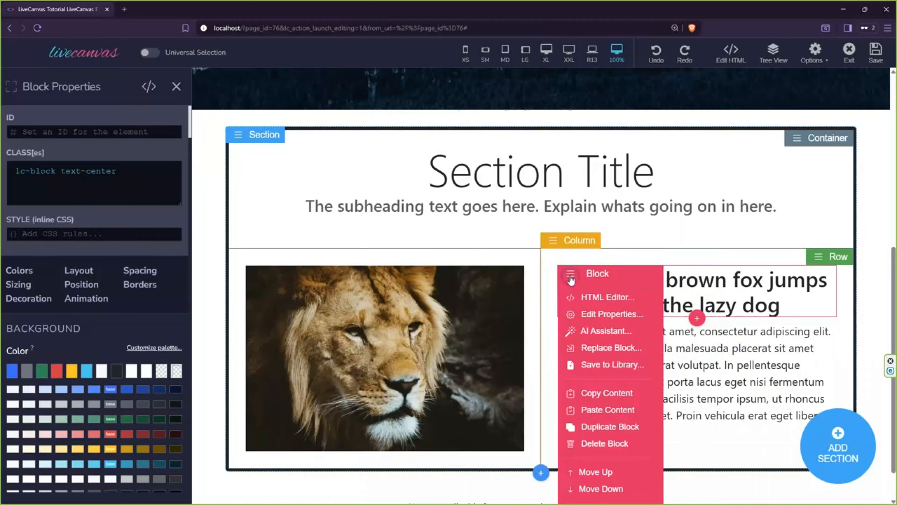
left_click(139, 271)
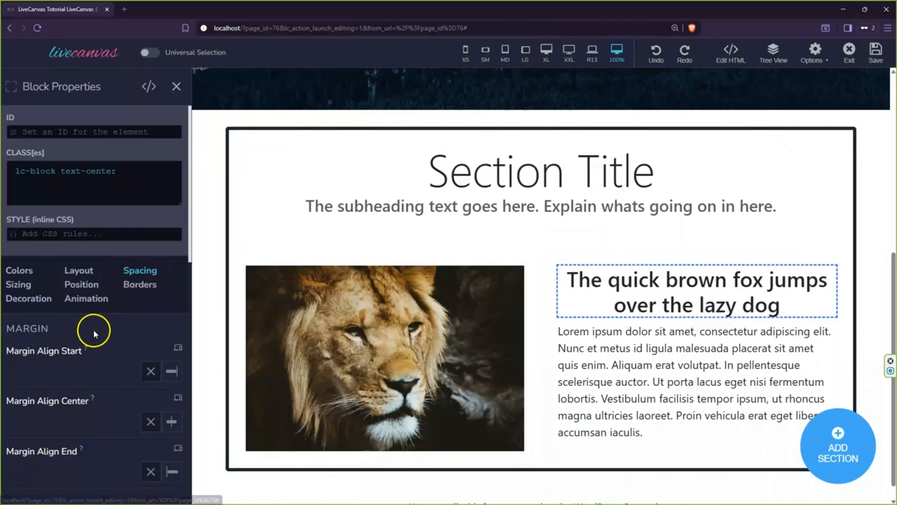
scroll(94, 330, "down", 3)
scroll(94, 330, "down", 5)
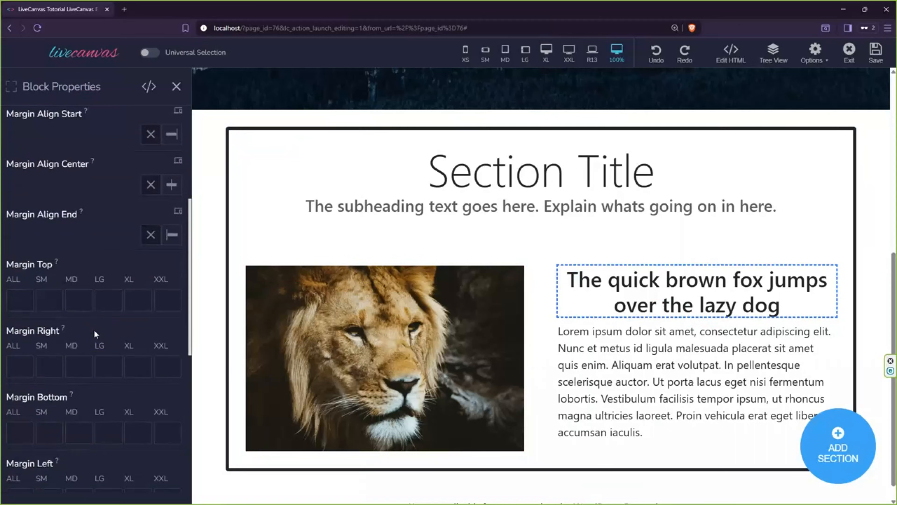
left_click(28, 385)
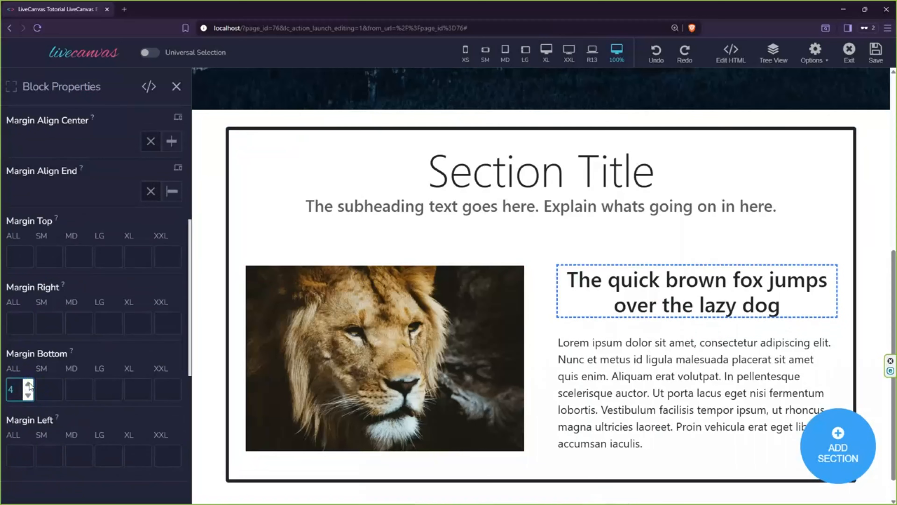
left_click(176, 87)
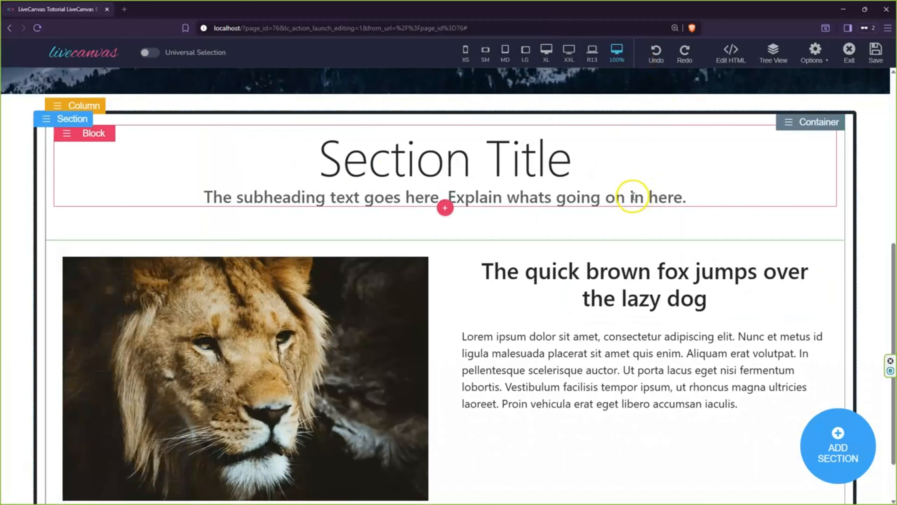
- Zoom the browser out to 100% and review the jumbotron and the bordered section at full width
key("ctrl+minus")
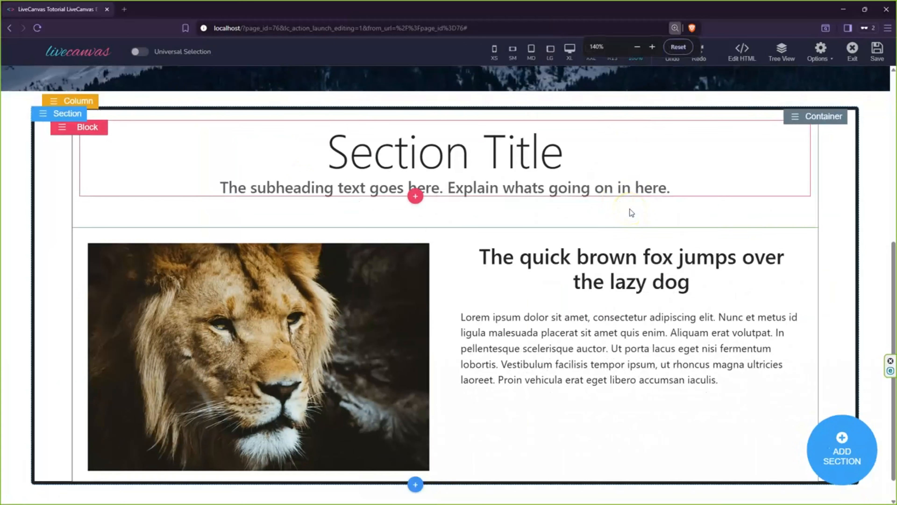
key("ctrl+minus")
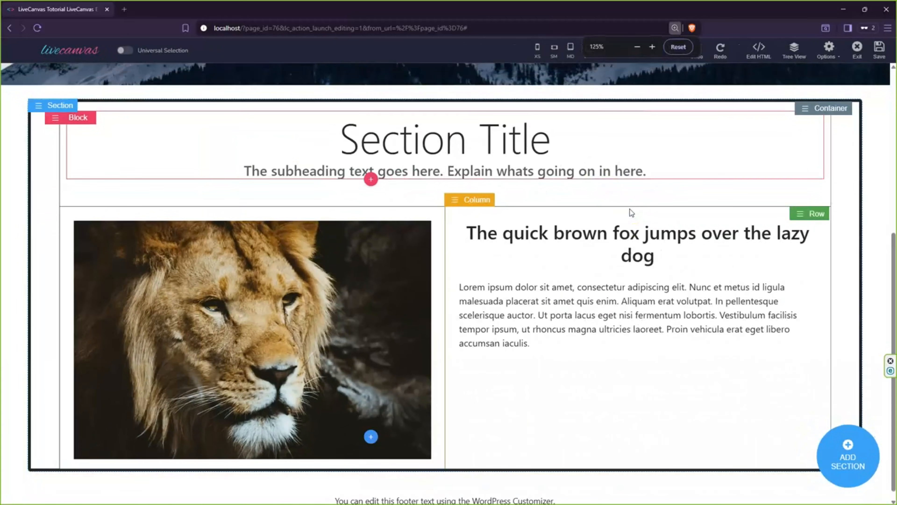
key("ctrl+minus")
key("ctrl+minus")
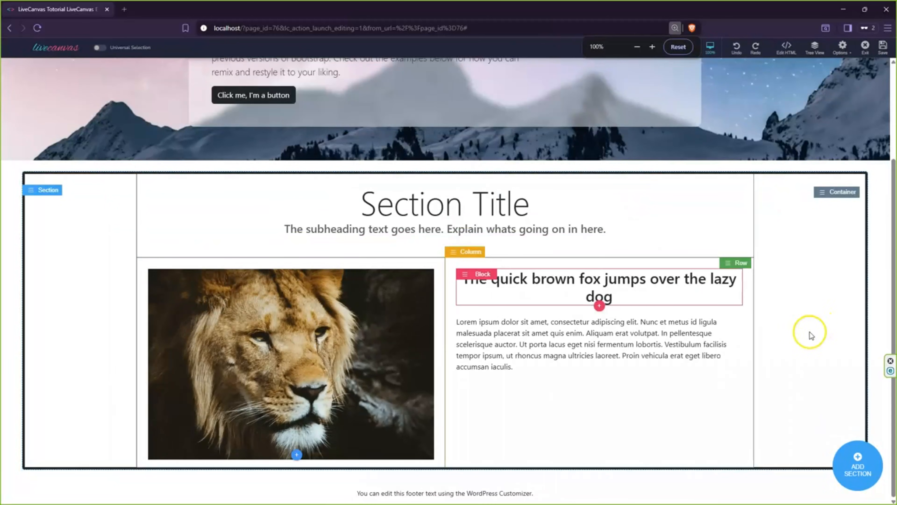
scroll(858, 320, "up", 3)
scroll(861, 323, "down", 3)
scroll(861, 324, "up", 3)
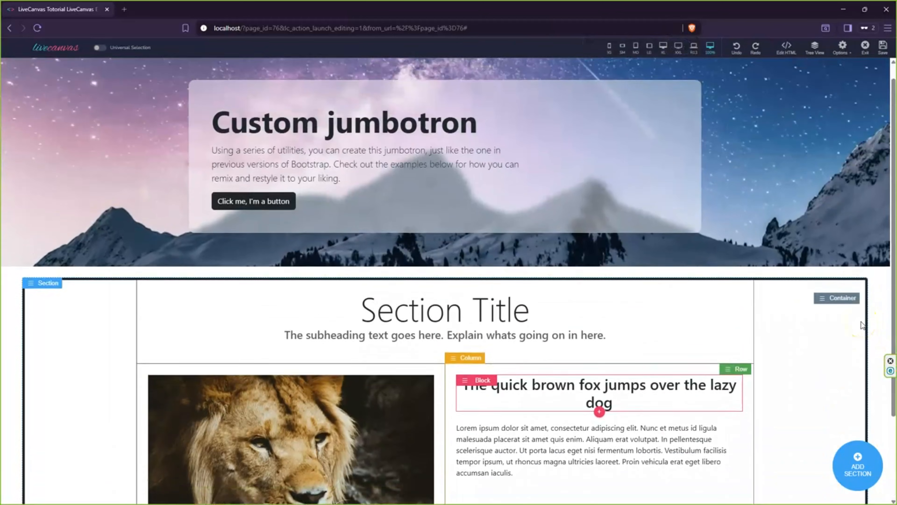
scroll(861, 325, "down", 3)
scroll(861, 324, "up", 3)
scroll(861, 325, "down", 3)
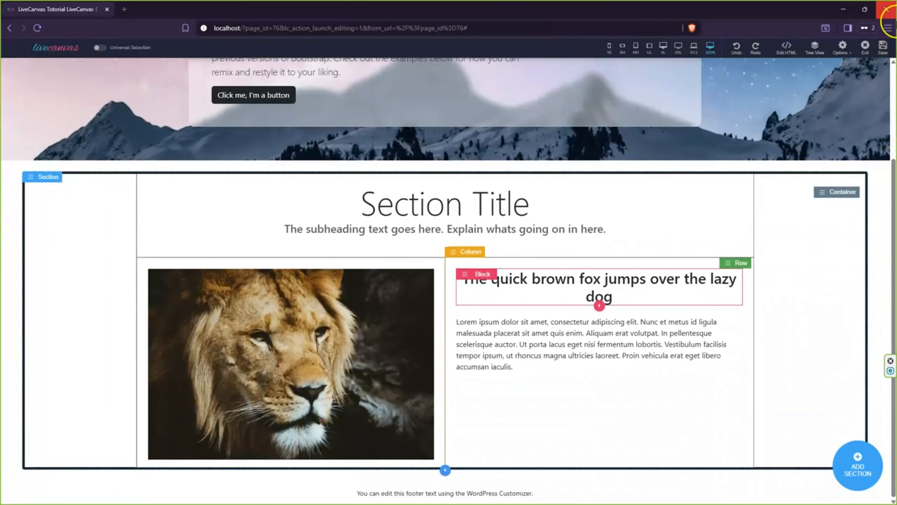
- Preview the page at the XXL screen size and duplicate the bordered section, checking the spacing between the copies
left_click(678, 46)
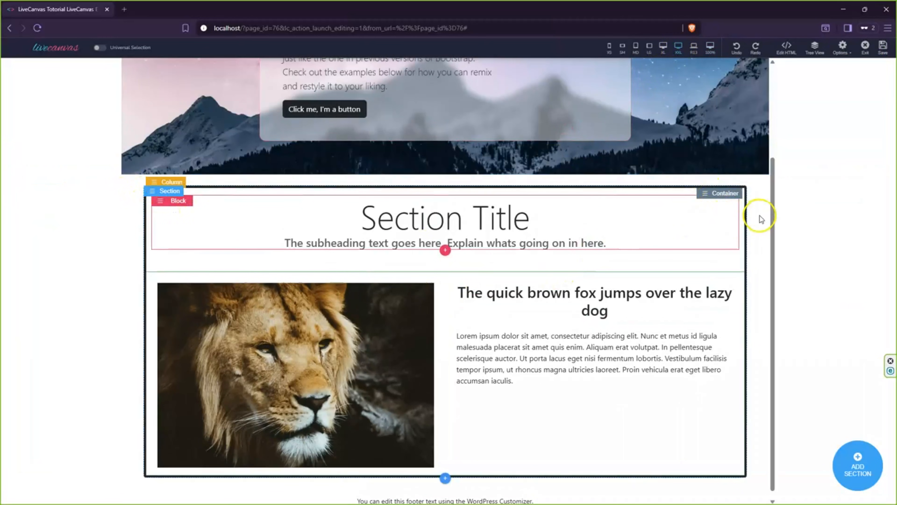
left_click(153, 192)
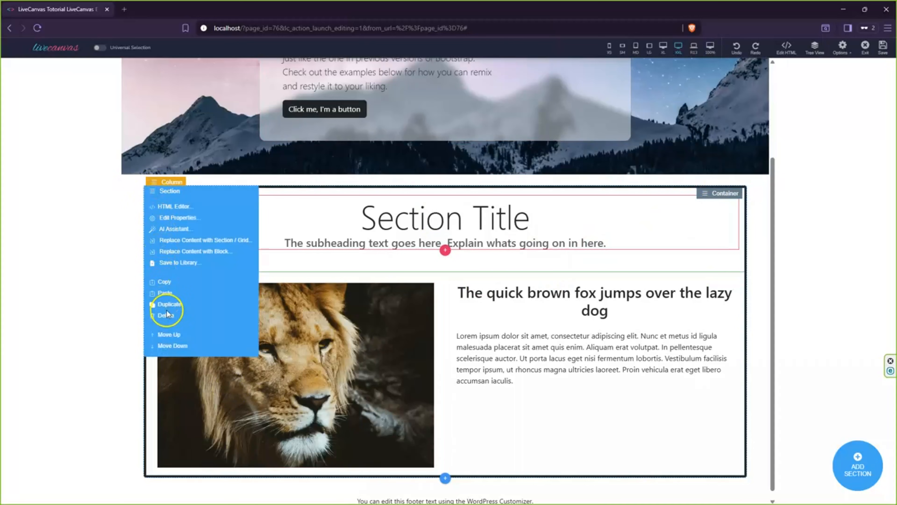
left_click(167, 305)
scroll(311, 311, "down", 2)
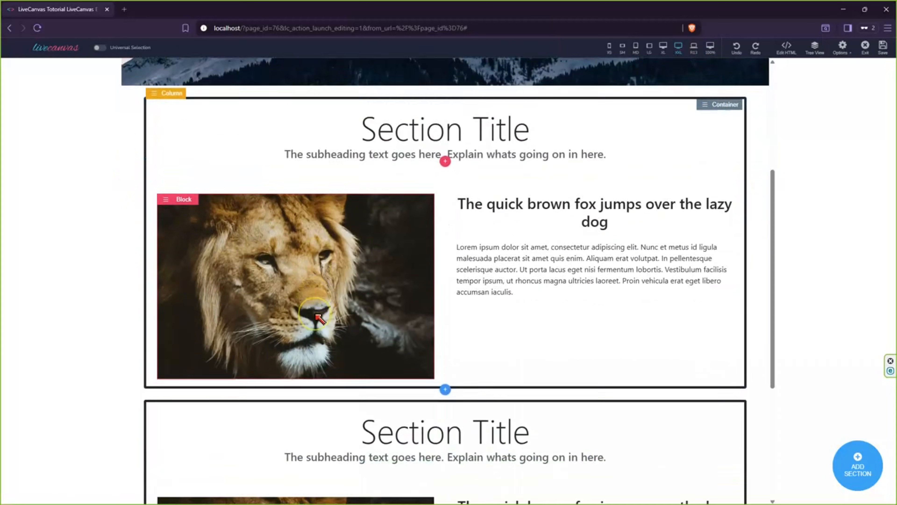
scroll(318, 317, "down", 5)
scroll(320, 322, "up", 5)
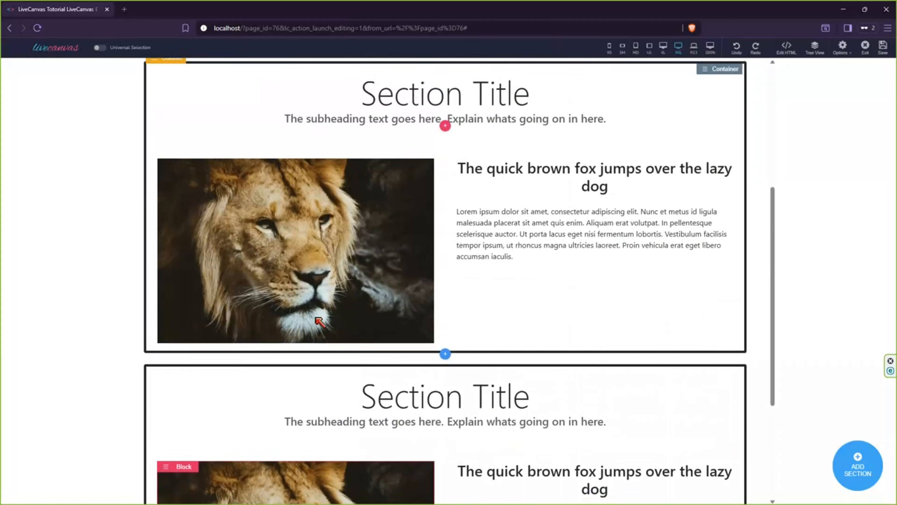
scroll(319, 321, "up", 5)
scroll(319, 321, "down", 3)
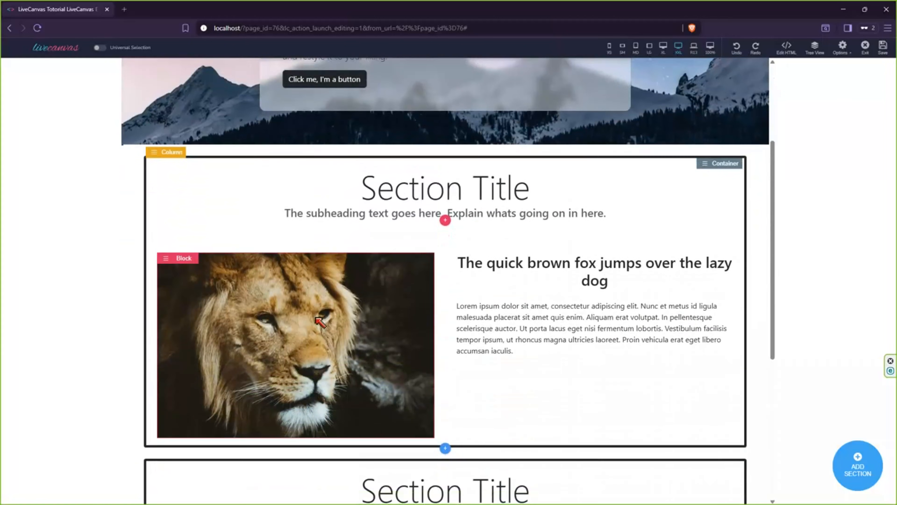
scroll(319, 321, "up", 1)
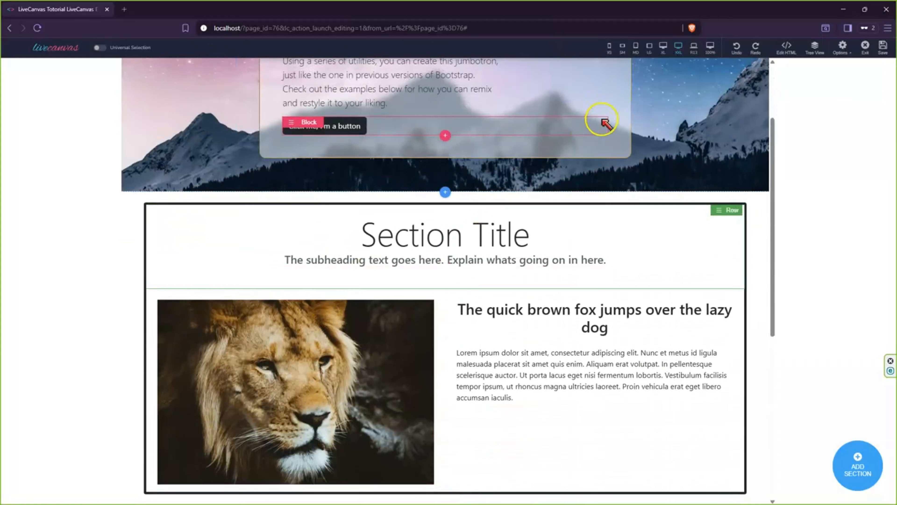
- Preview both bordered sections at the XL and LG screen sizes to examine their responsive layout
left_click(663, 52)
scroll(390, 212, "down", 3)
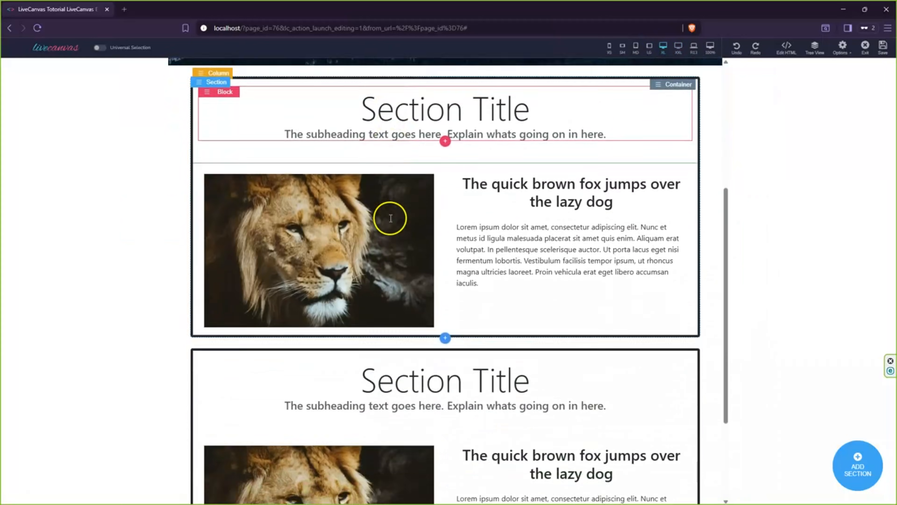
scroll(390, 218, "down", 3)
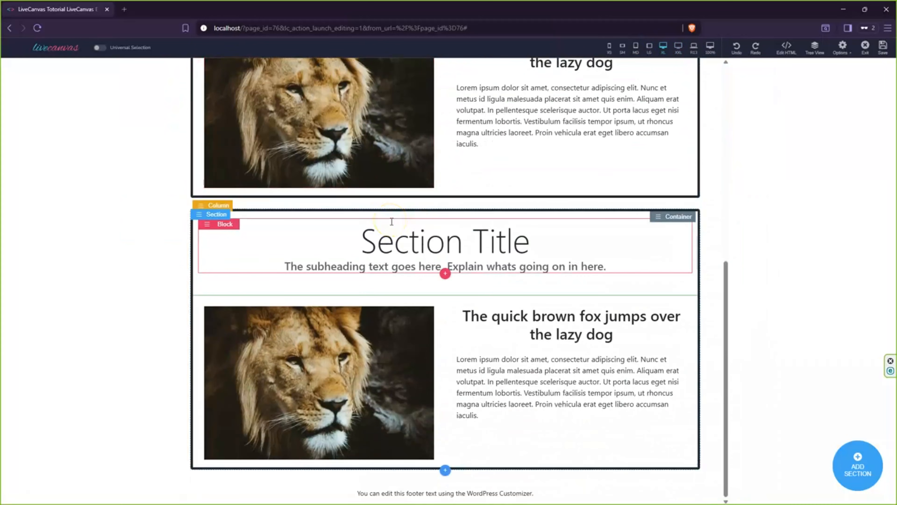
scroll(391, 221, "up", 3)
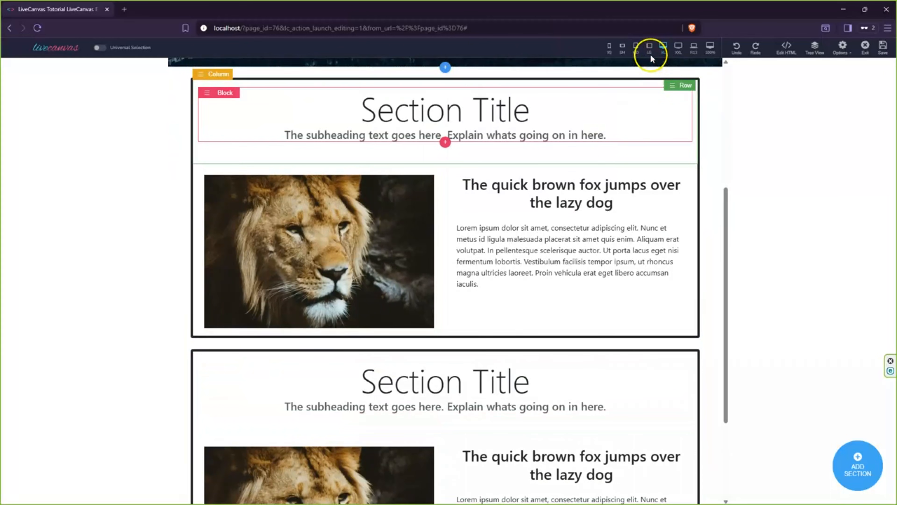
left_click(650, 53)
scroll(484, 186, "down", 1)
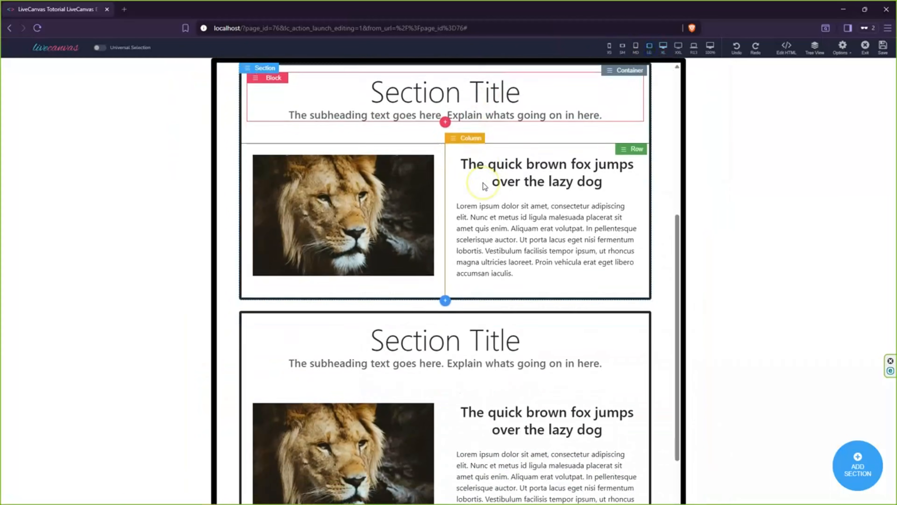
- Review the jumbotron and bordered sections at the LG screen size, and preview the same page at the MD size
scroll(483, 186, "down", 2)
scroll(489, 191, "up", 5)
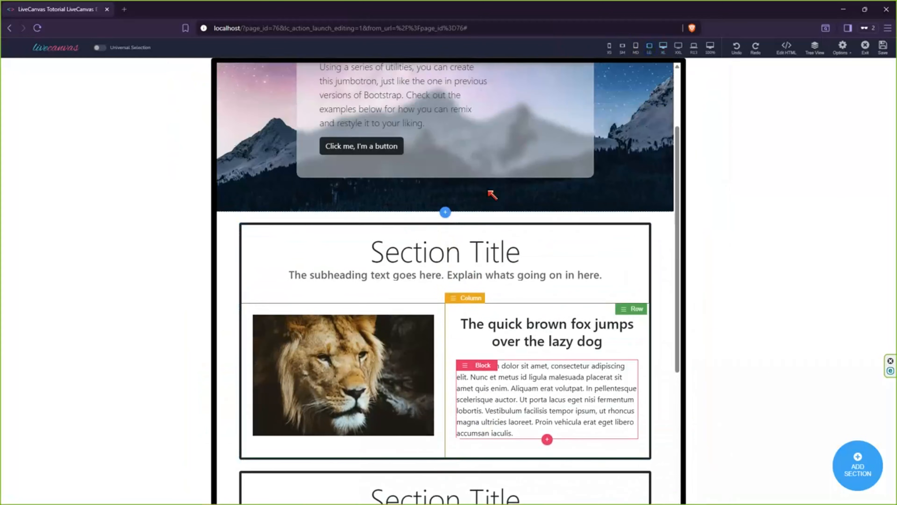
scroll(492, 195, "down", 1)
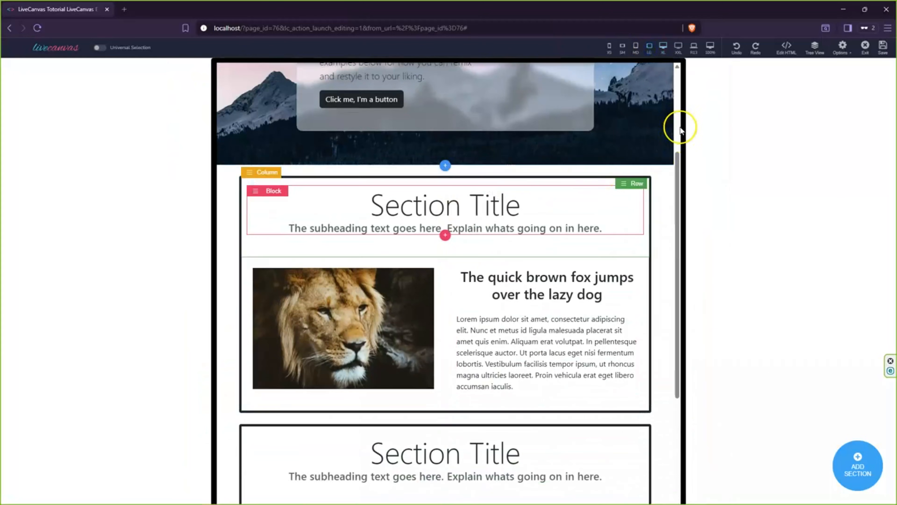
left_click(635, 51)
scroll(449, 188, "down", 2)
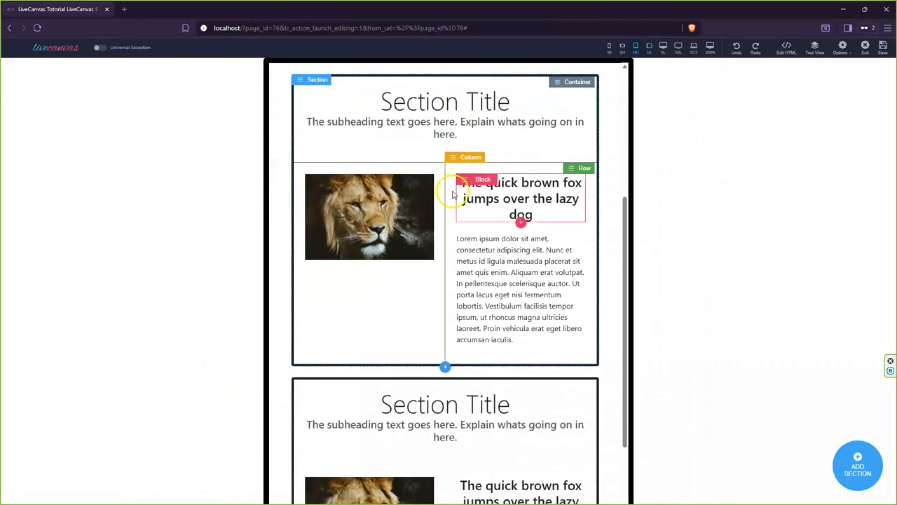
scroll(454, 198, "down", 3)
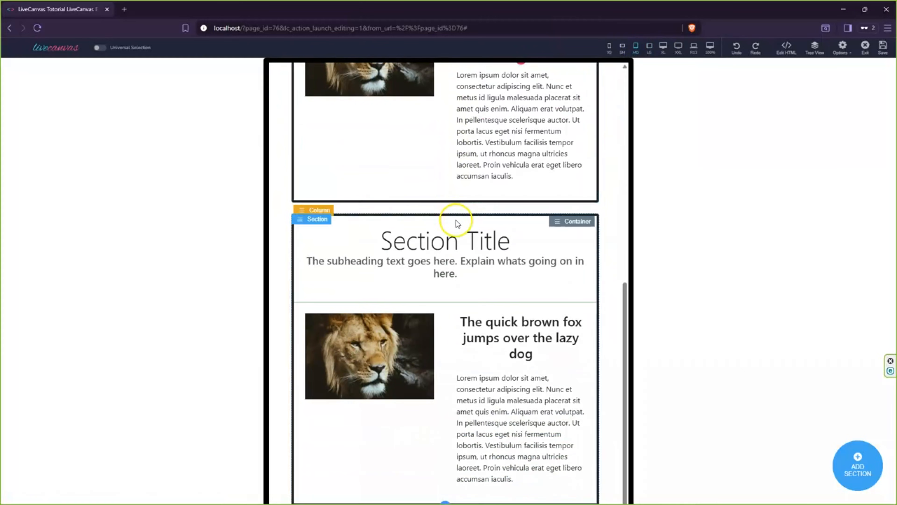
scroll(458, 223, "up", 6)
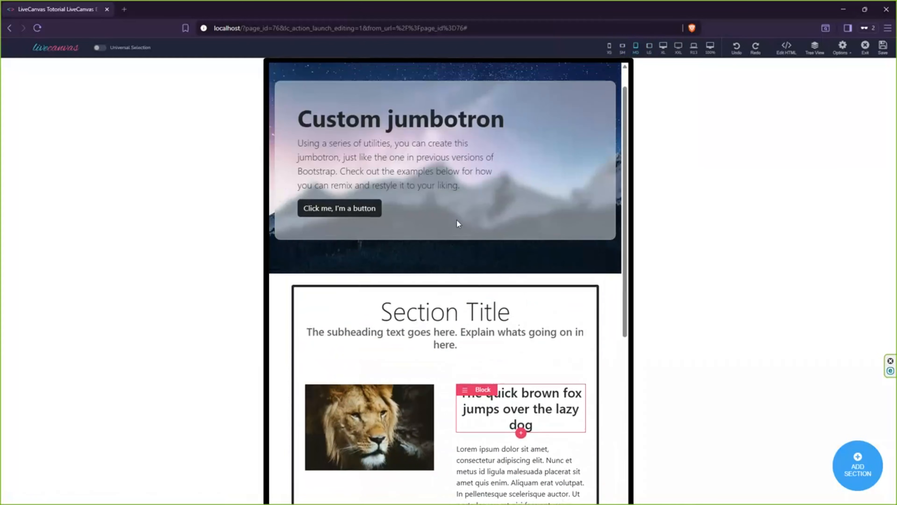
- Preview the page at the SM screen size and check how the bordered sections' columns and spacing adapt
left_click(622, 48)
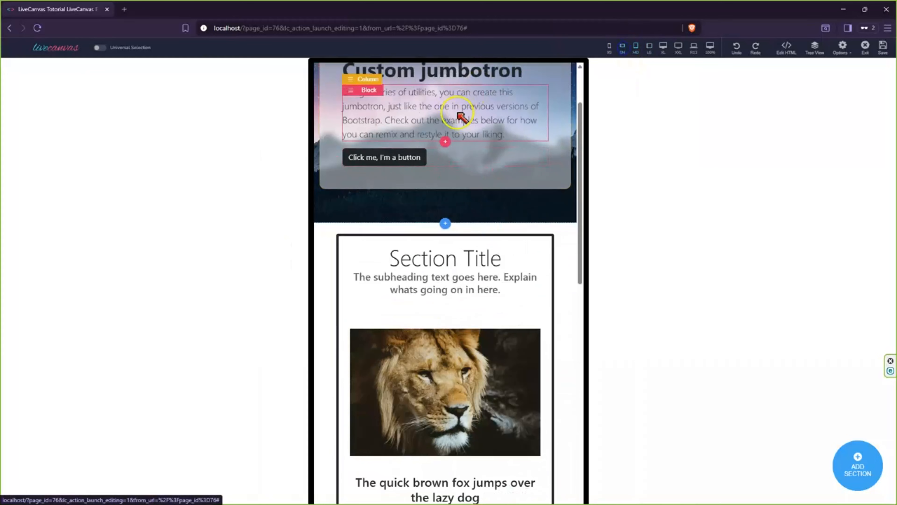
scroll(441, 157, "down", 2)
scroll(444, 161, "down", 8)
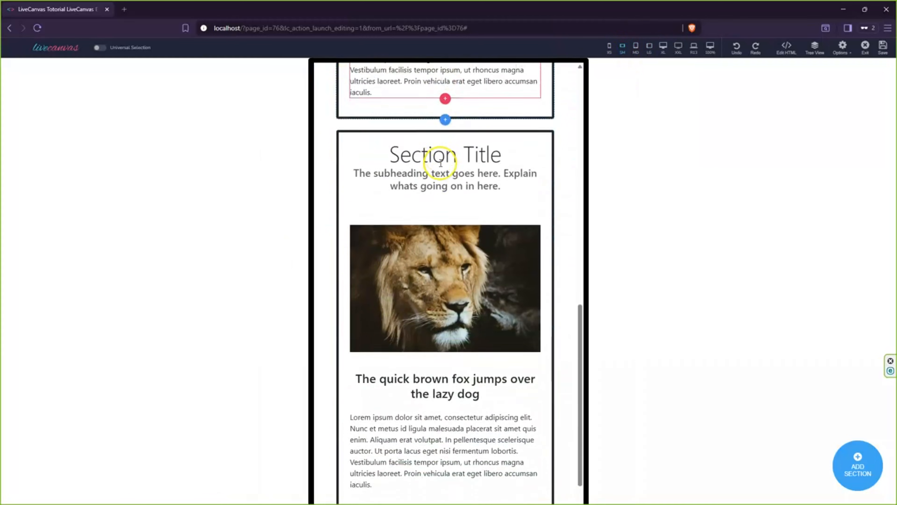
scroll(445, 171, "up", 3)
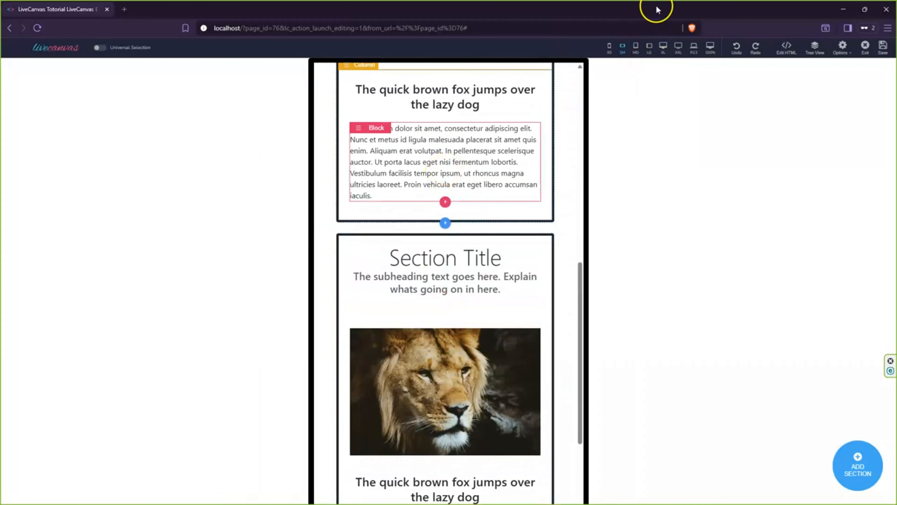
- Preview the page at the XS screen size and examine the jumbotron, both bordered sections and the footer
left_click(608, 56)
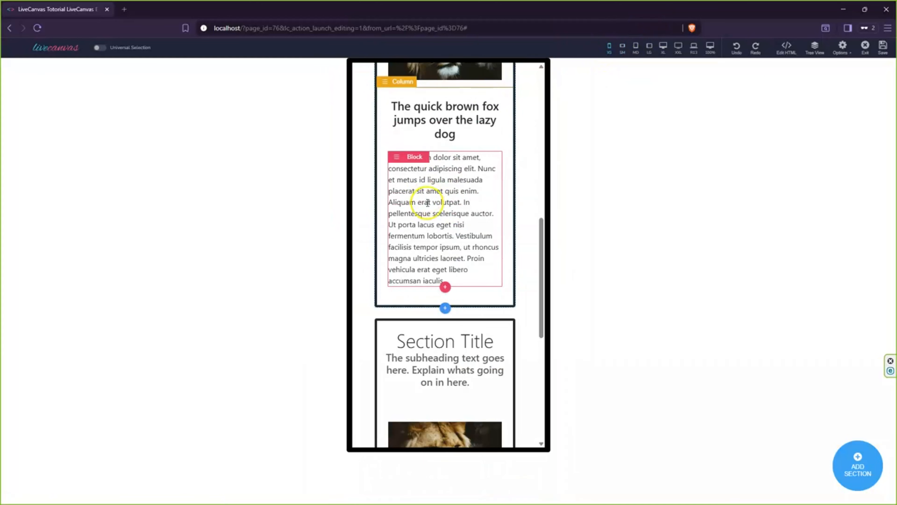
scroll(457, 198, "up", 1)
scroll(457, 199, "up", 6)
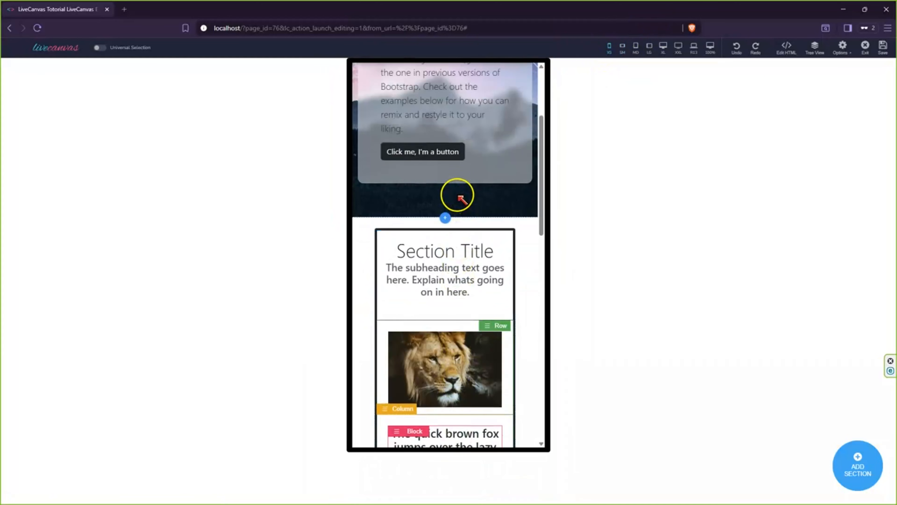
scroll(466, 178, "down", 2)
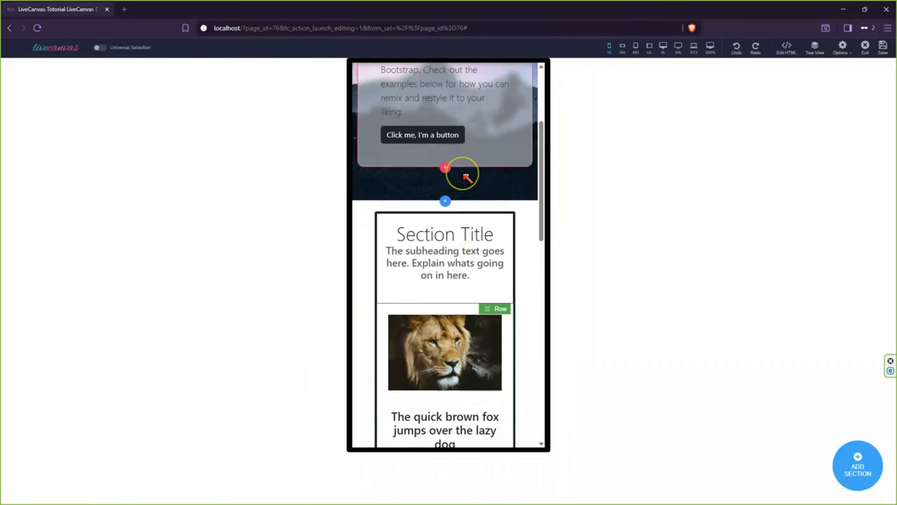
scroll(466, 176, "up", 4)
scroll(465, 176, "down", 12)
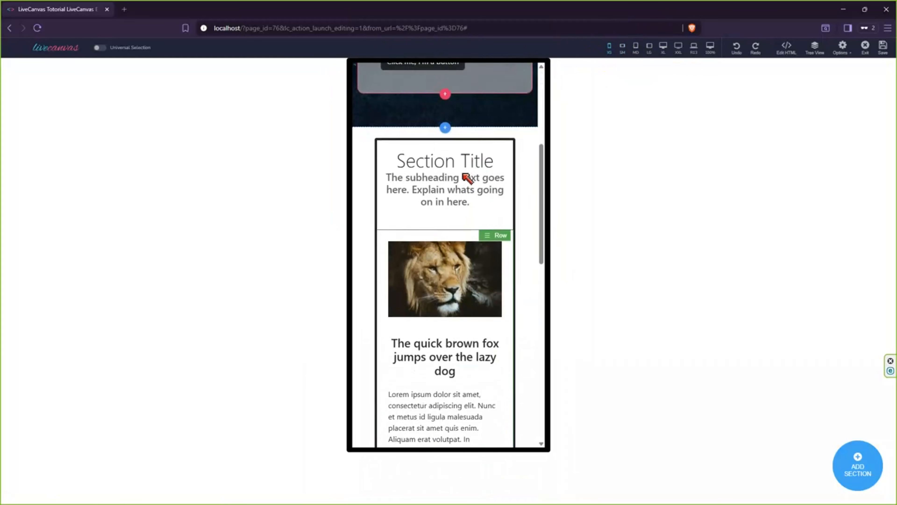
scroll(465, 176, "down", 3)
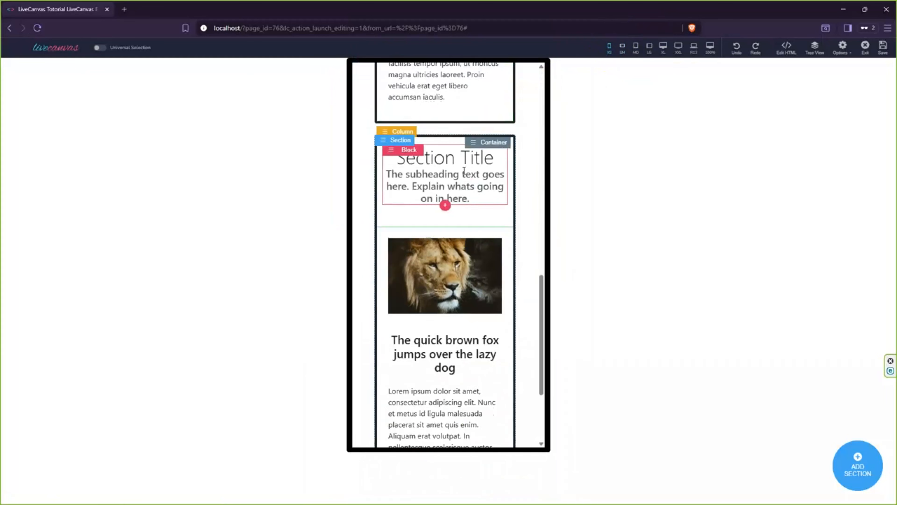
scroll(464, 170, "down", 4)
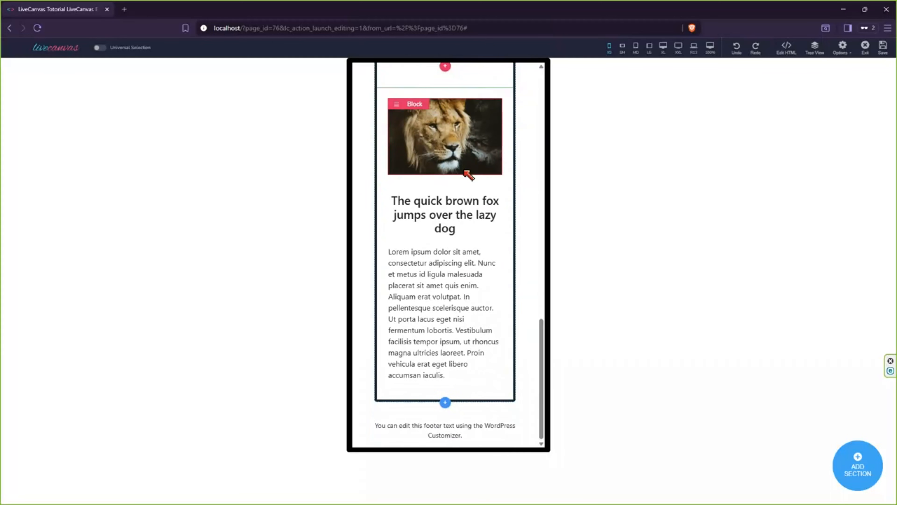
scroll(465, 170, "up", 8)
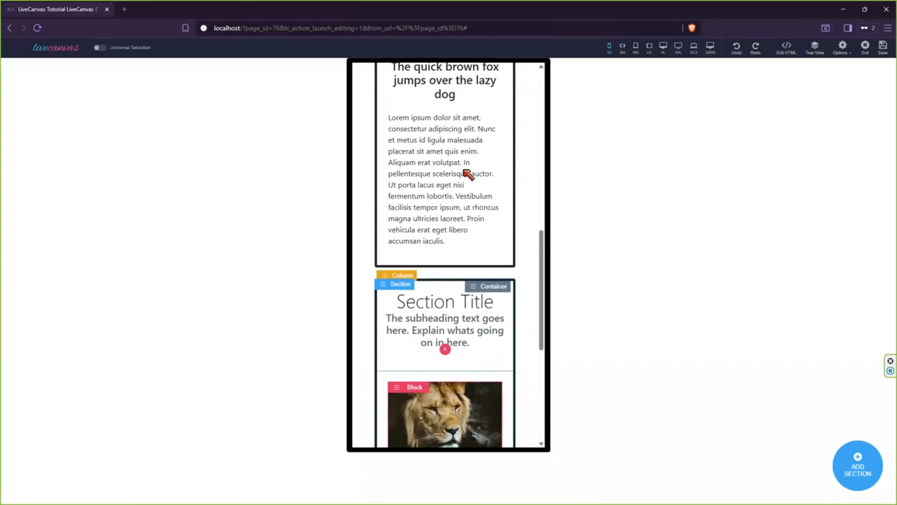
scroll(463, 171, "down", 5)
scroll(463, 171, "up", 8)
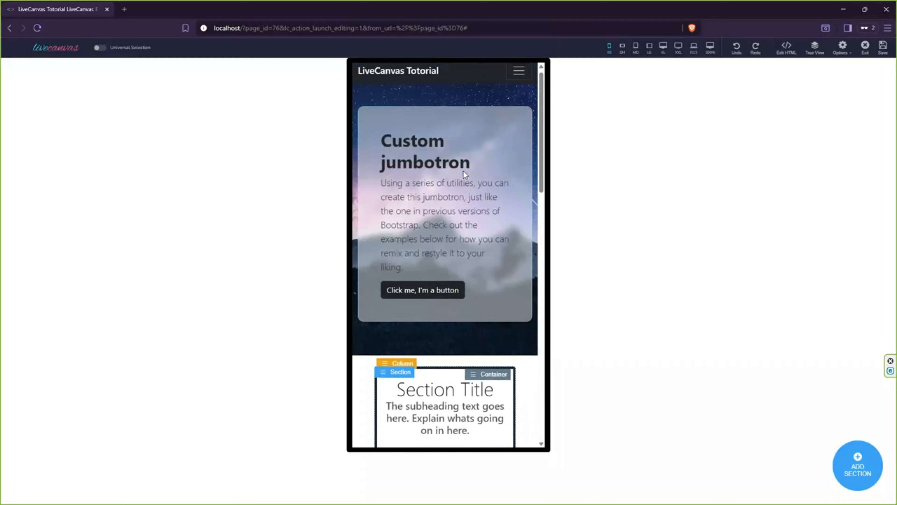
- Return the preview to 100% width and examine the borders, image columns and spacing of both bordered sections
left_click(710, 50)
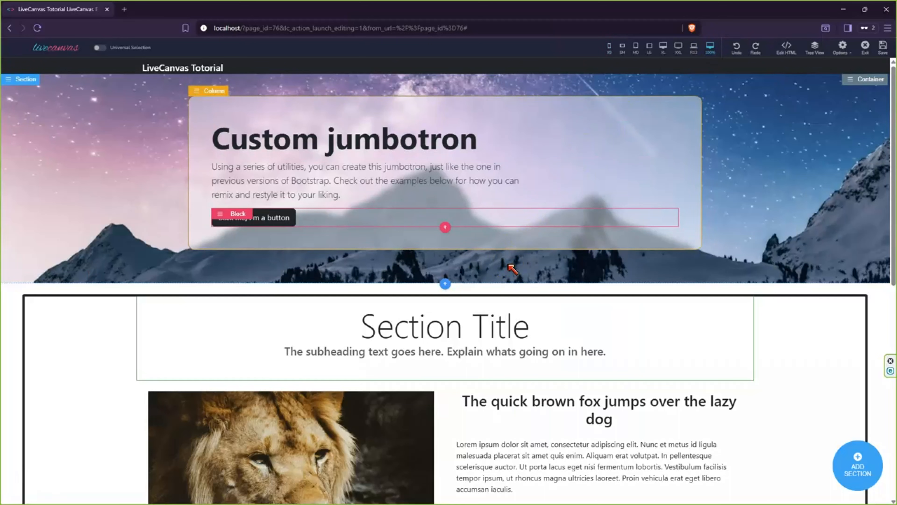
scroll(511, 274, "down", 7)
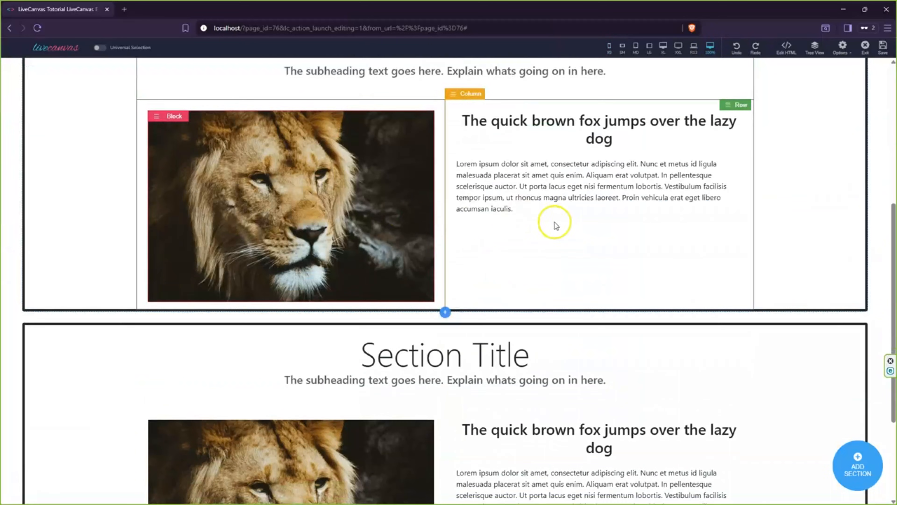
scroll(489, 217, "up", 2)
scroll(140, 164, "down", 5)
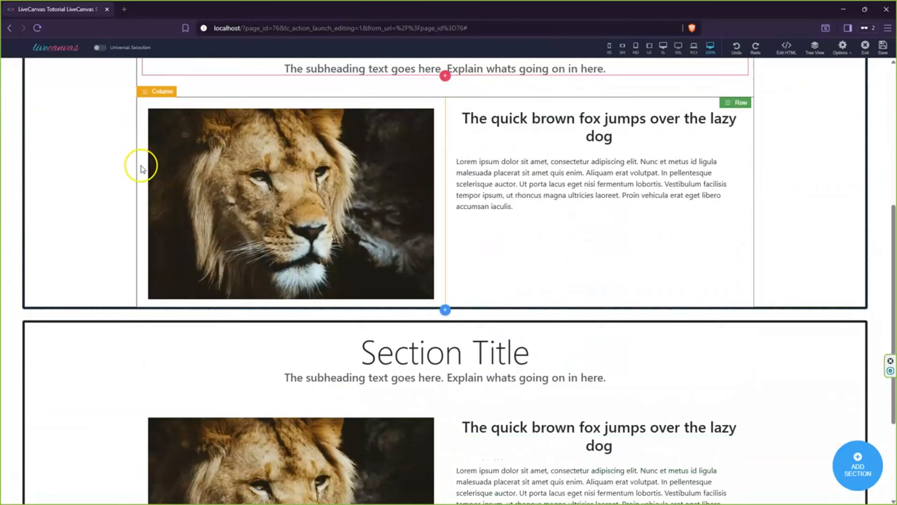
scroll(257, 272, "down", 2)
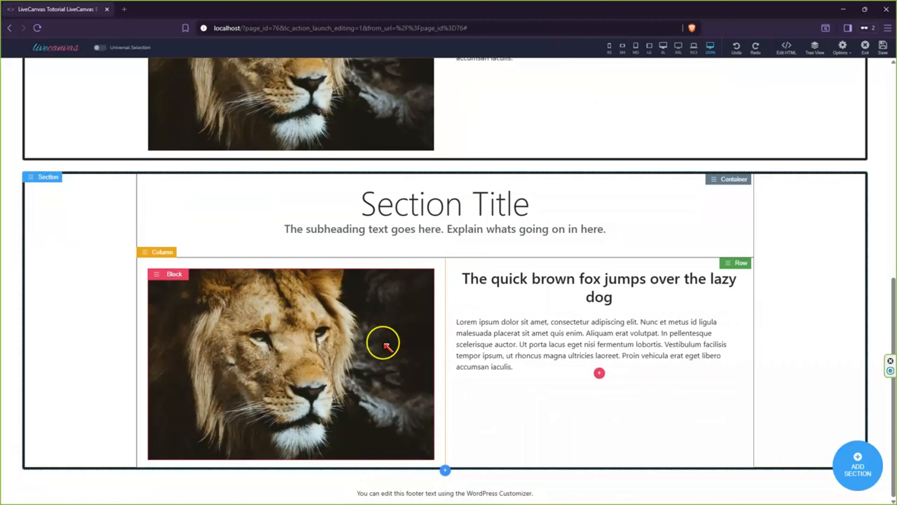
scroll(307, 285, "up", 4)
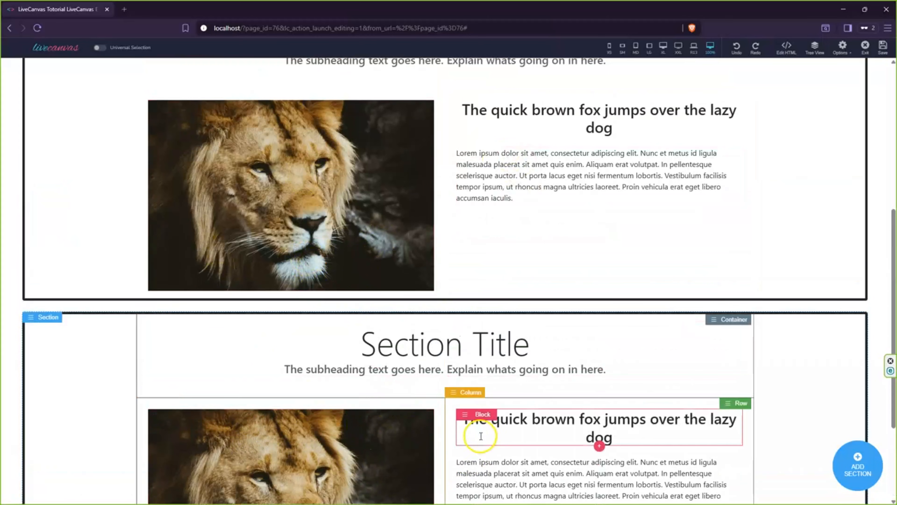
scroll(399, 360, "down", 1)
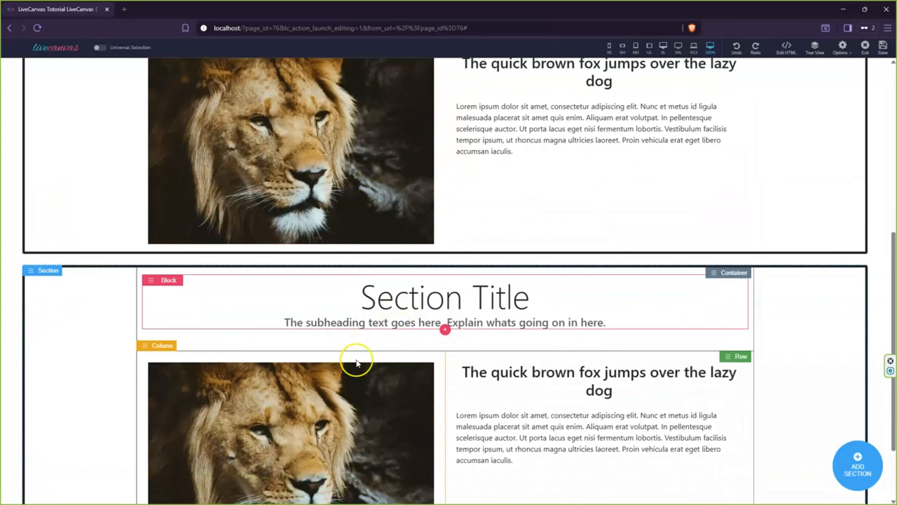
left_click(346, 346)
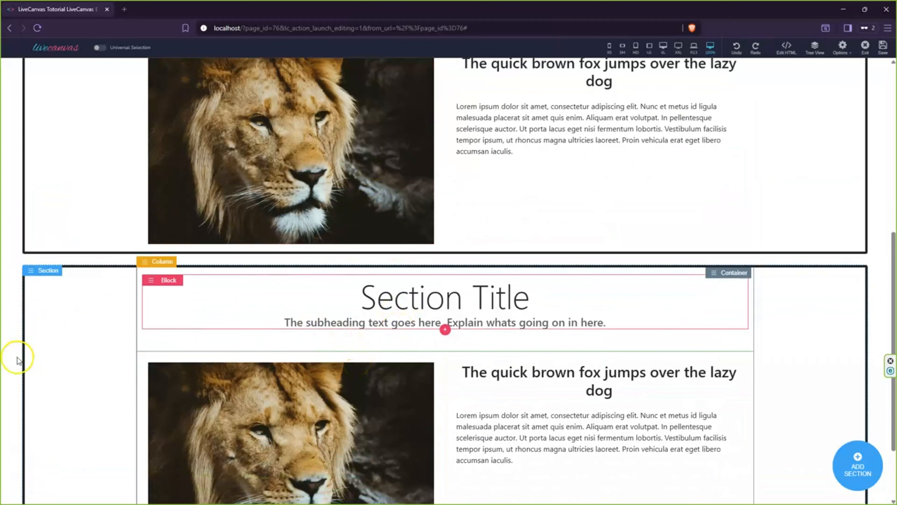